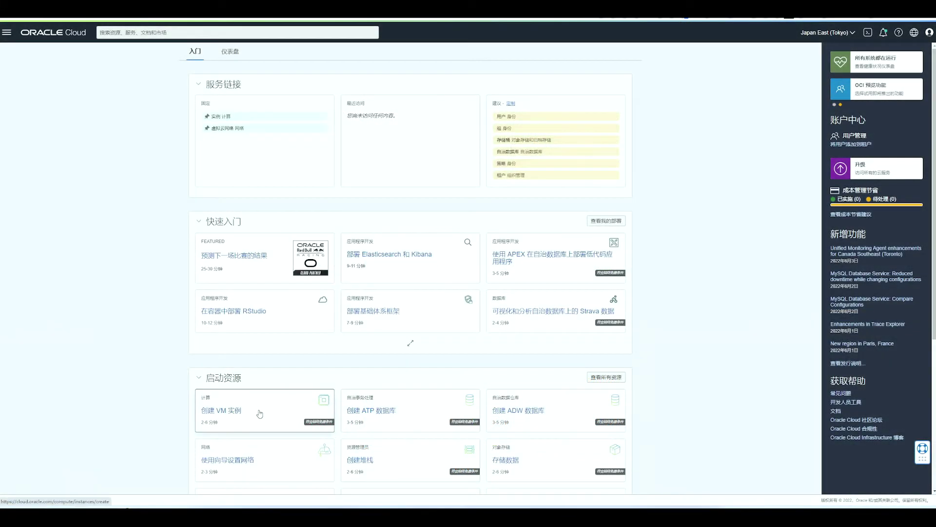
# Step: Start creating a VM compute instance and name it Piwigo
pyautogui.click(228, 411)
pyautogui.write('Pi')
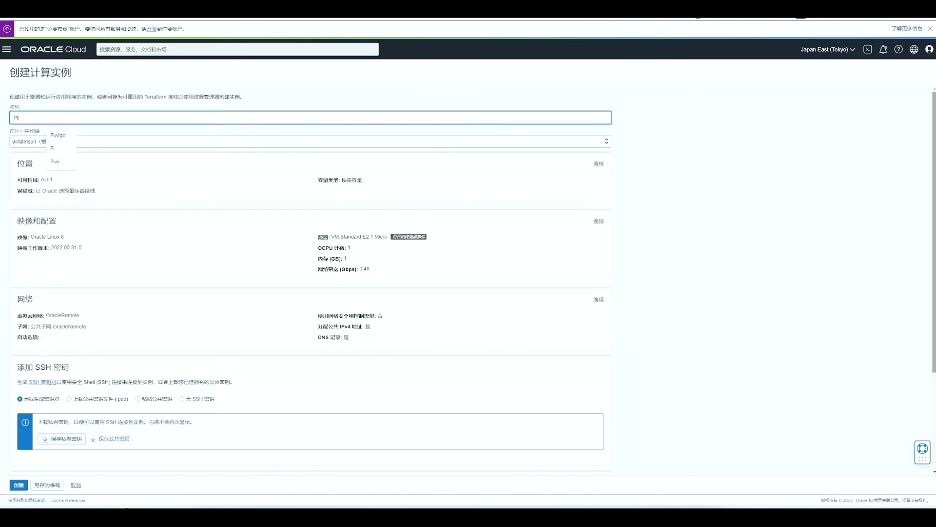
pyautogui.write('wigo')
# Step: Change the instance's image to Canonical Ubuntu with operating system version 20.04
pyautogui.click(600, 222)
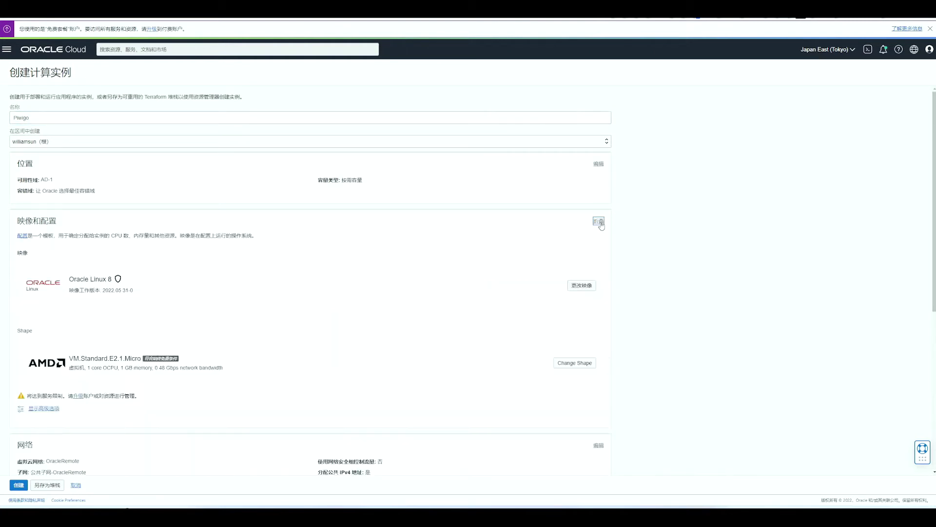
pyautogui.click(578, 288)
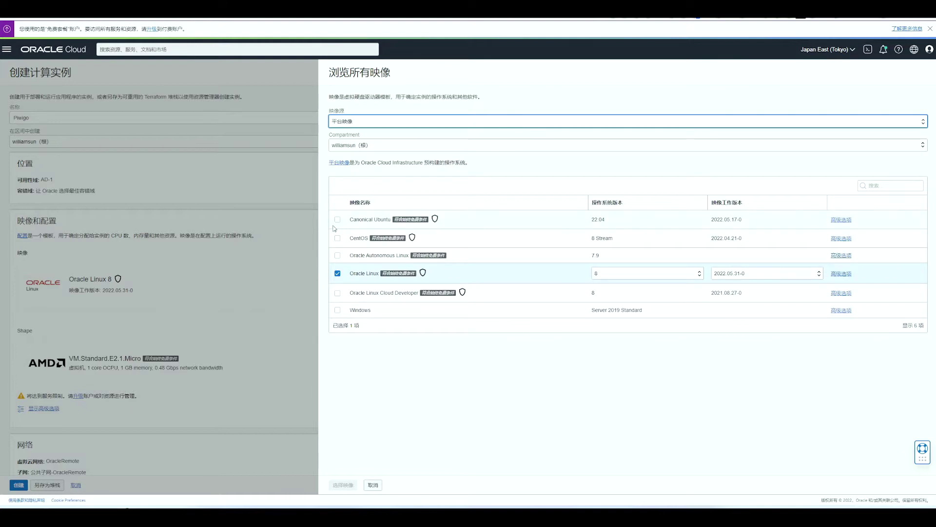
pyautogui.click(337, 218)
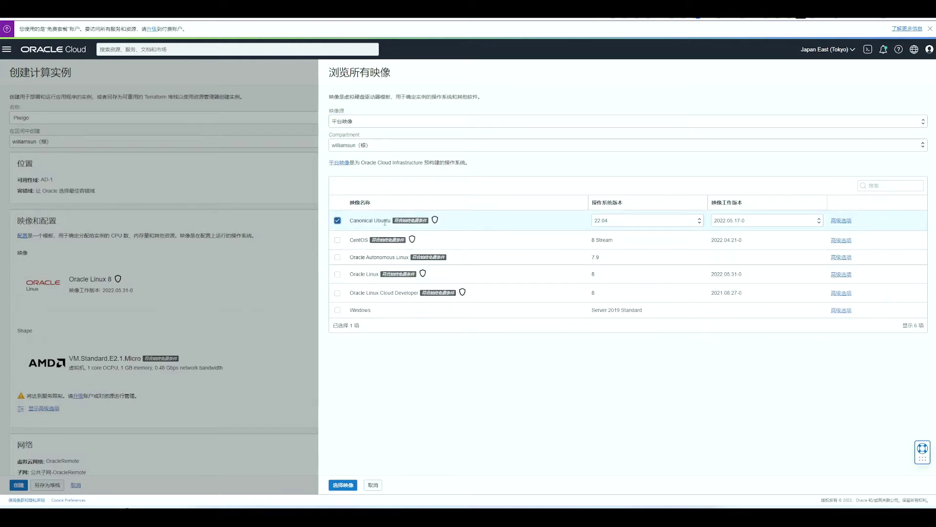
pyautogui.click(699, 223)
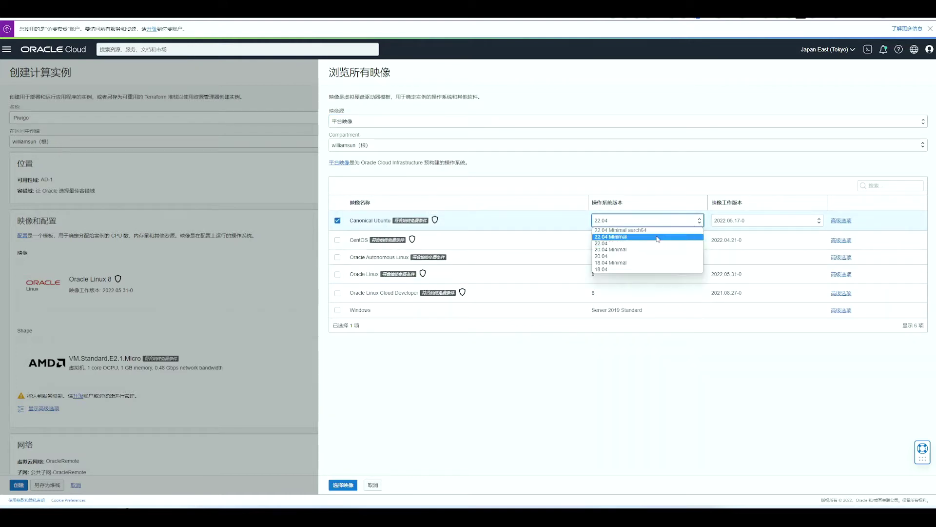
pyautogui.click(614, 256)
pyautogui.click(343, 485)
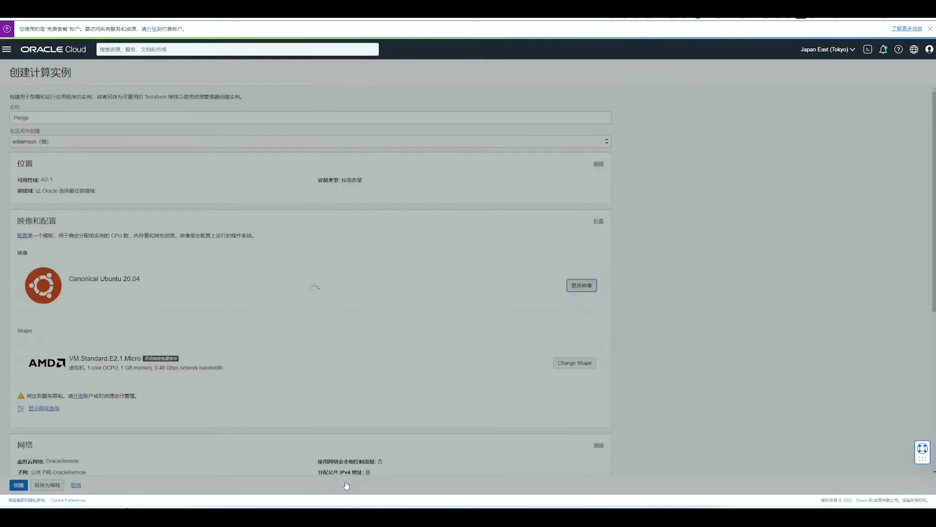
# Step: Set the instance's SSH key method to pasting a public key (粘贴公共密钥)
pyautogui.scroll(-2, 356, 286)
pyautogui.scroll(-1, 356, 285)
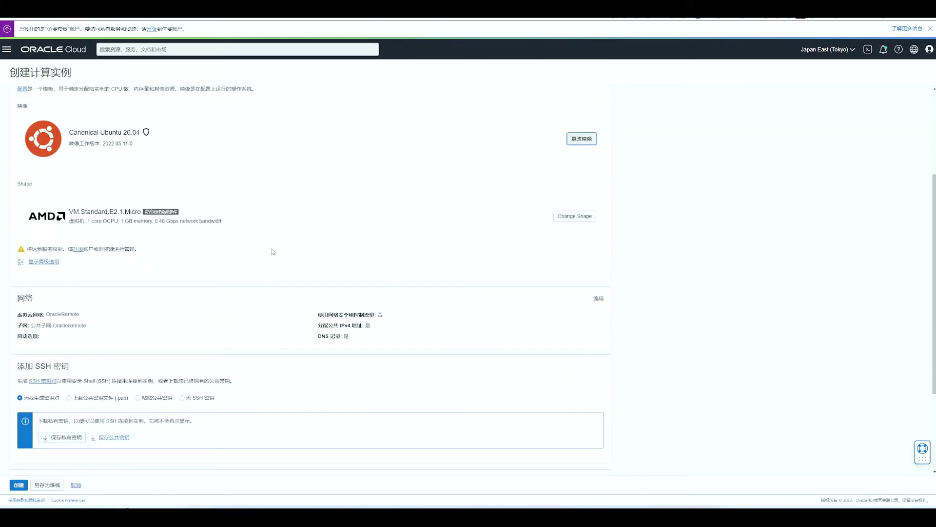
pyautogui.scroll(-3, 273, 251)
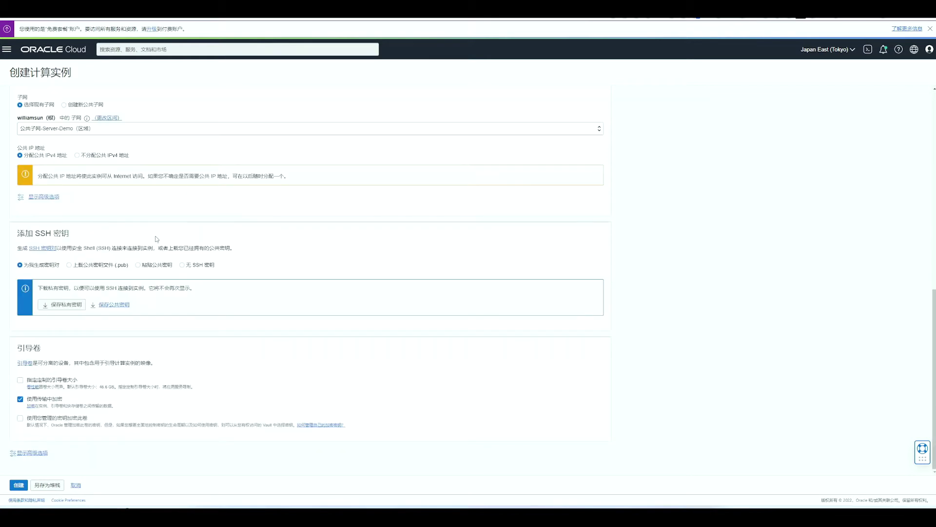
pyautogui.click(139, 266)
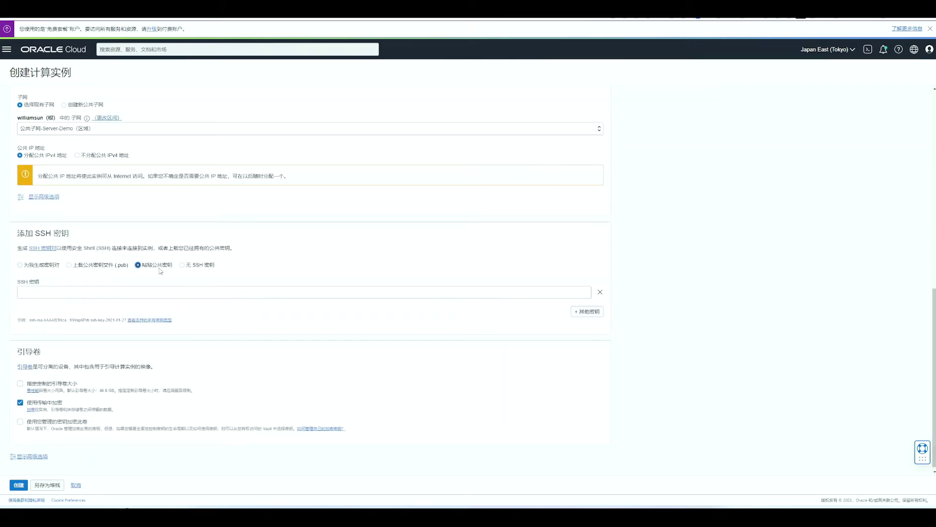
# Step: Open PuTTYgen and generate a 2048-bit RSA public/private key pair
pyautogui.press('super')
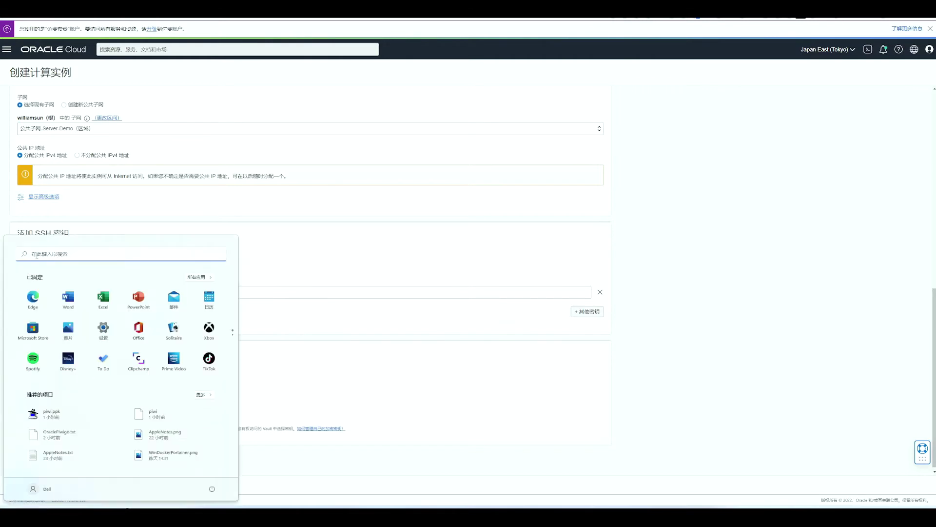
pyautogui.write('putty')
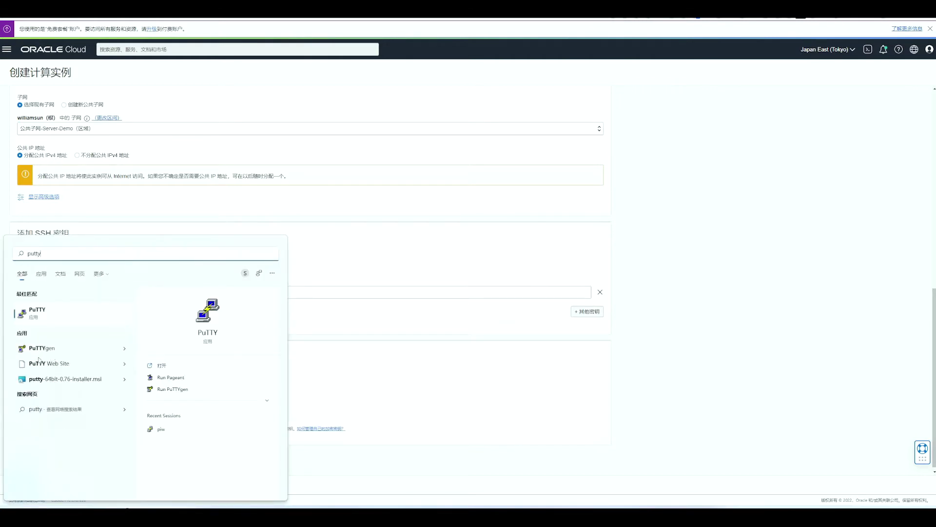
pyautogui.click(54, 349)
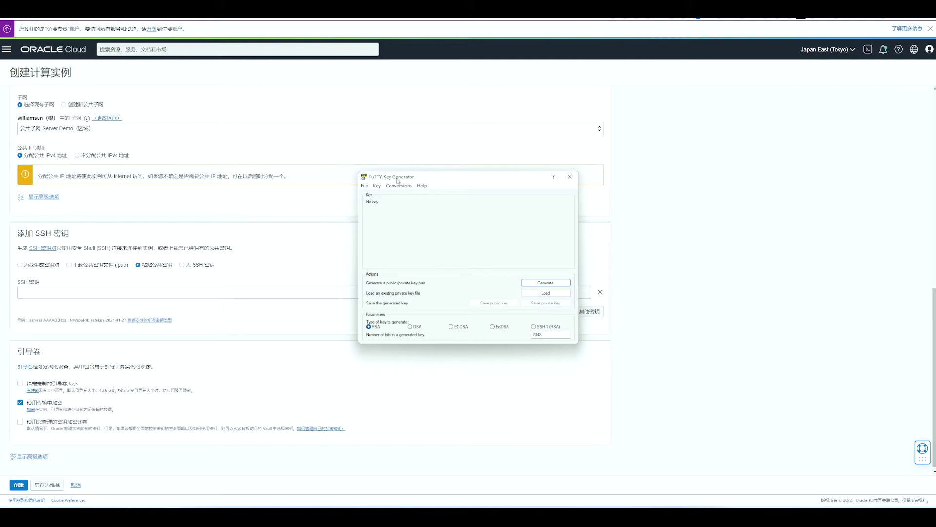
pyautogui.click(555, 284)
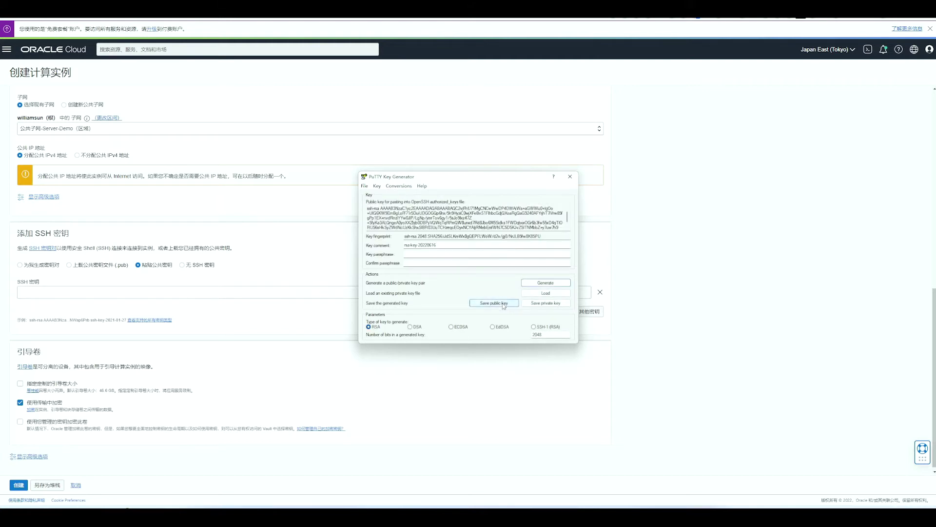
# Step: Save the public key as nextcloud.pub and the private key, without a passphrase, as nextcloud in D:\OracleCloud\Key
pyautogui.click(494, 303)
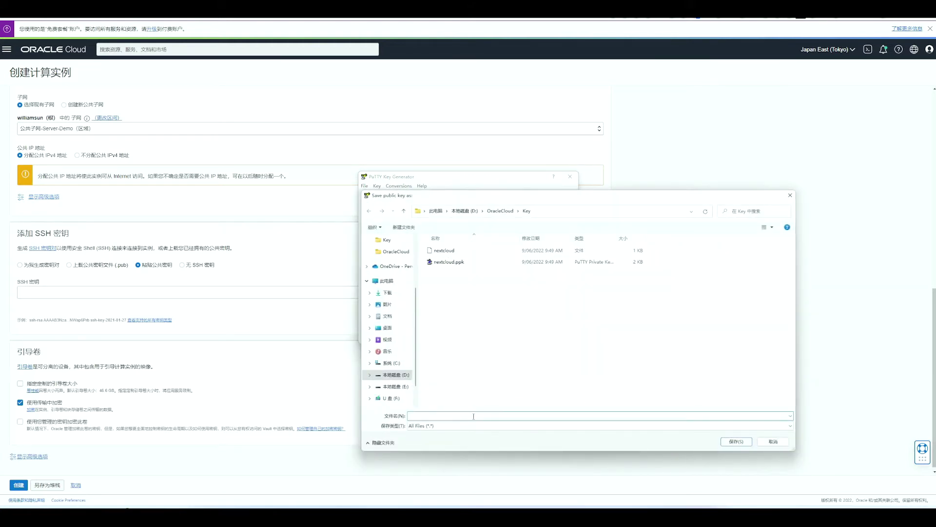
pyautogui.write('nextcloud.pub')
pyautogui.press('Return')
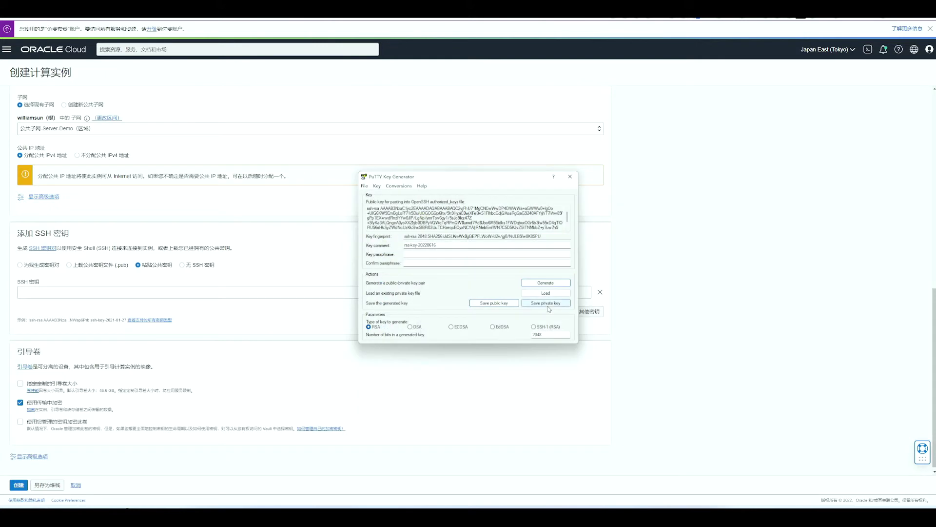
pyautogui.click(545, 303)
pyautogui.click(469, 282)
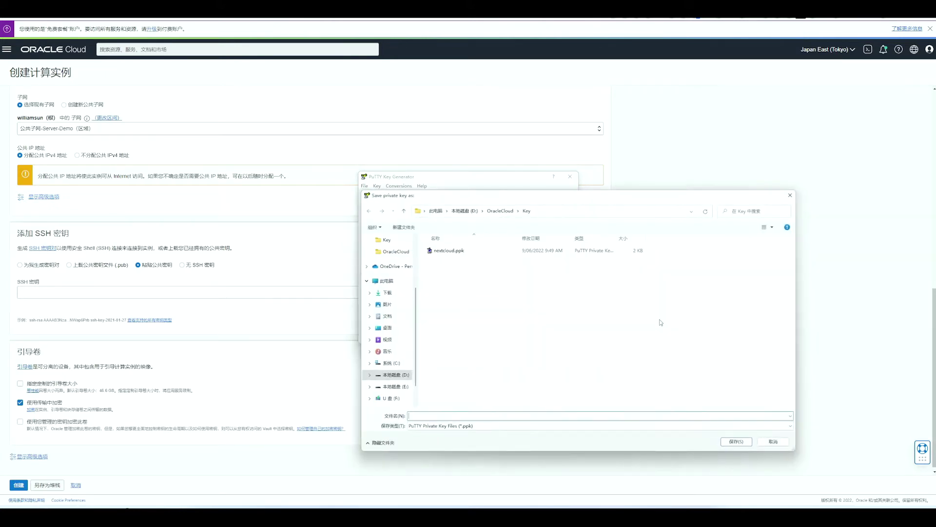
pyautogui.write('nextcloud')
pyautogui.press('Return')
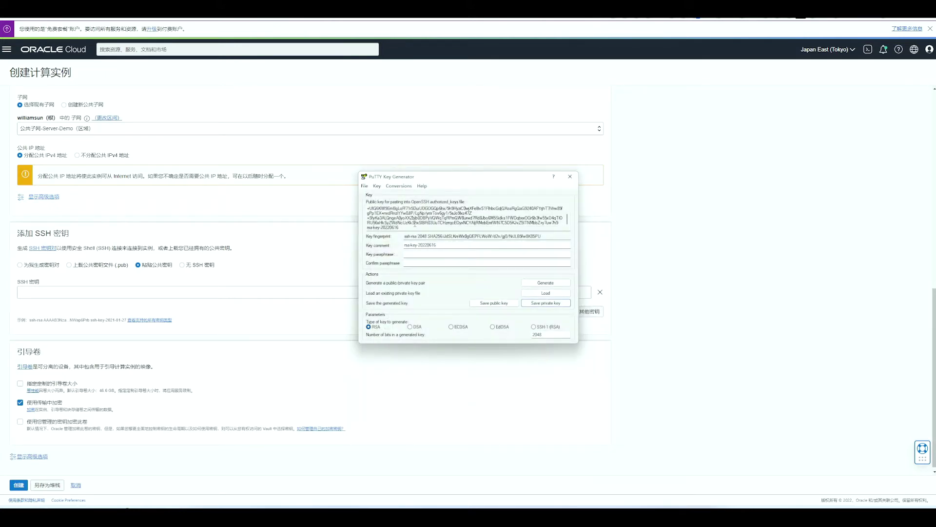
# Step: Copy the generated public key from PuTTYgen into the Oracle Cloud instance's SSH key field and create the instance
pyautogui.moveTo(401, 228); pyautogui.dragTo(366, 204)
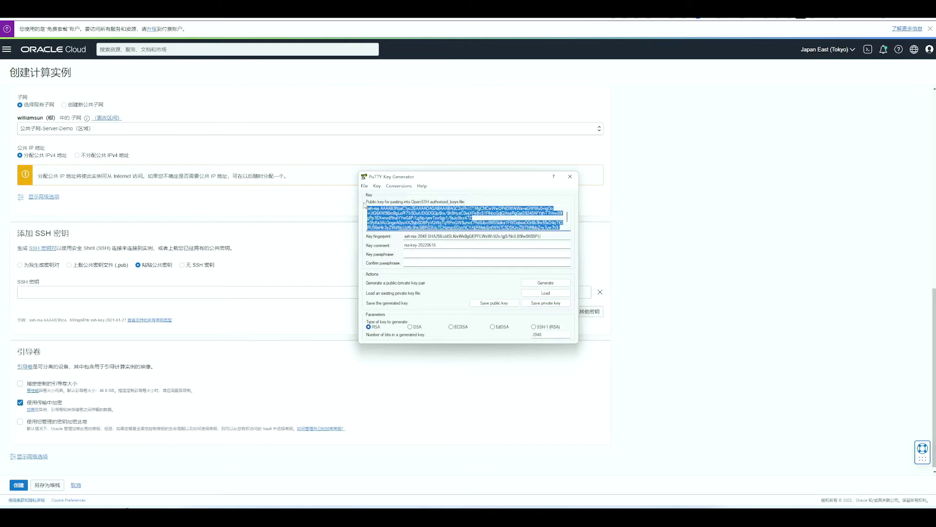
pyautogui.rightClick(384, 207)
pyautogui.click(411, 232)
pyautogui.click(42, 295)
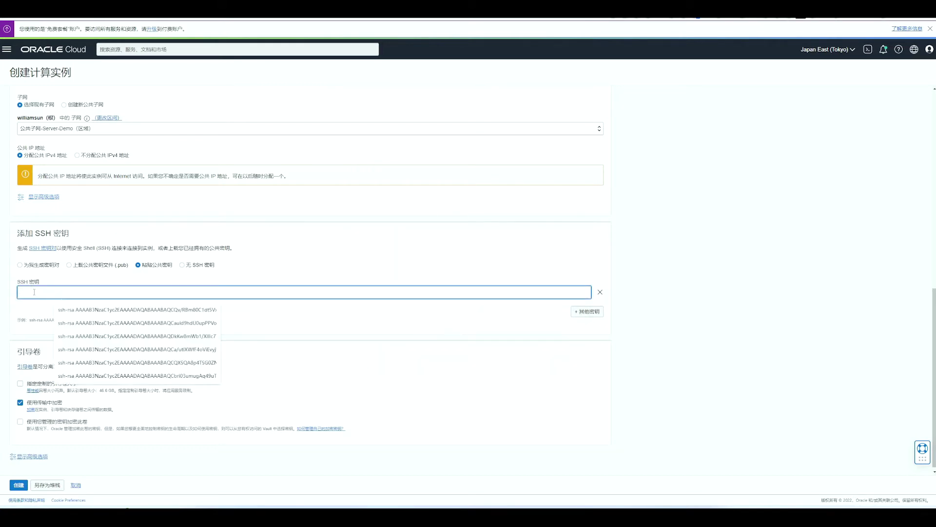
pyautogui.rightClick(35, 292)
pyautogui.click(59, 341)
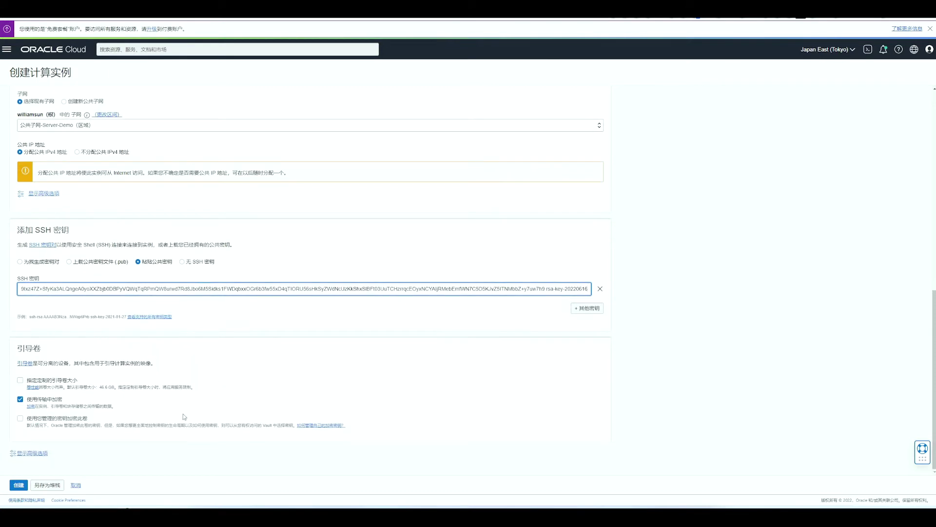
pyautogui.click(18, 485)
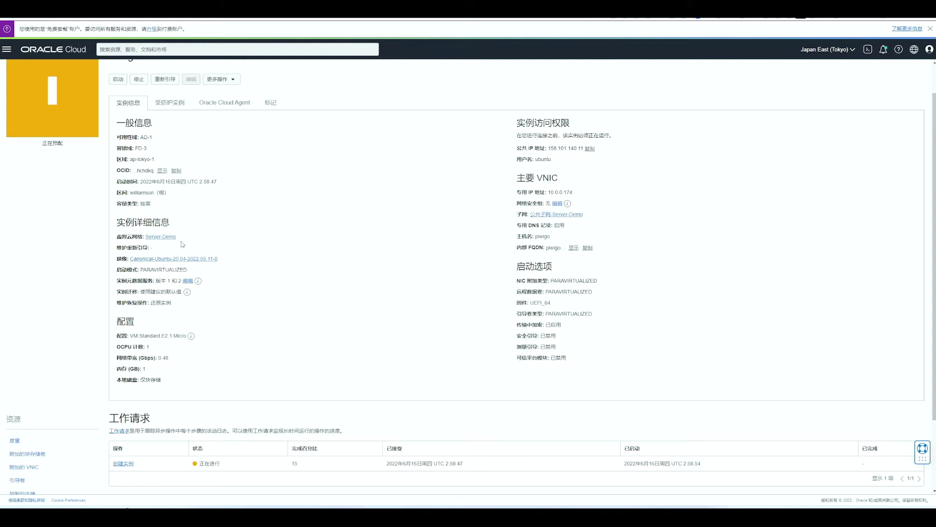
# Step: Open the Default Security List for Server-Demo through the instance's virtual cloud network and its public subnet
pyautogui.click(167, 237)
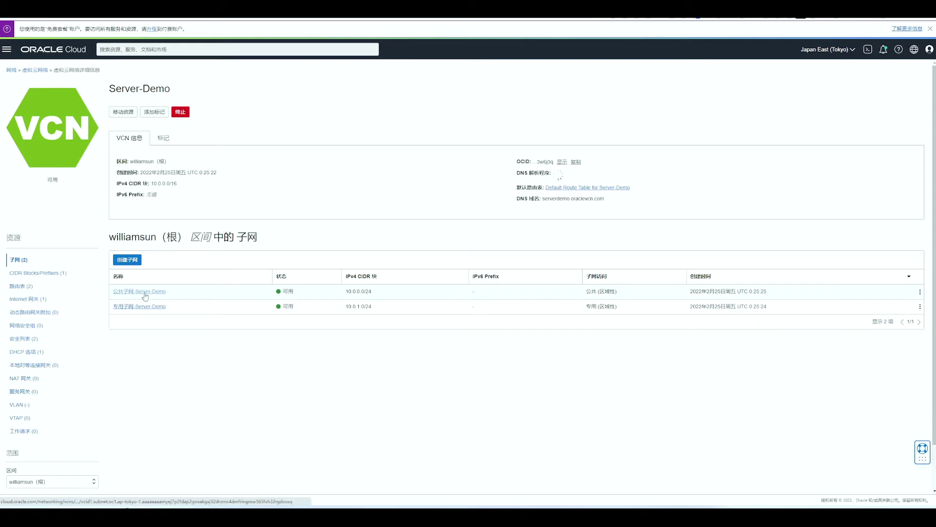
pyautogui.click(144, 291)
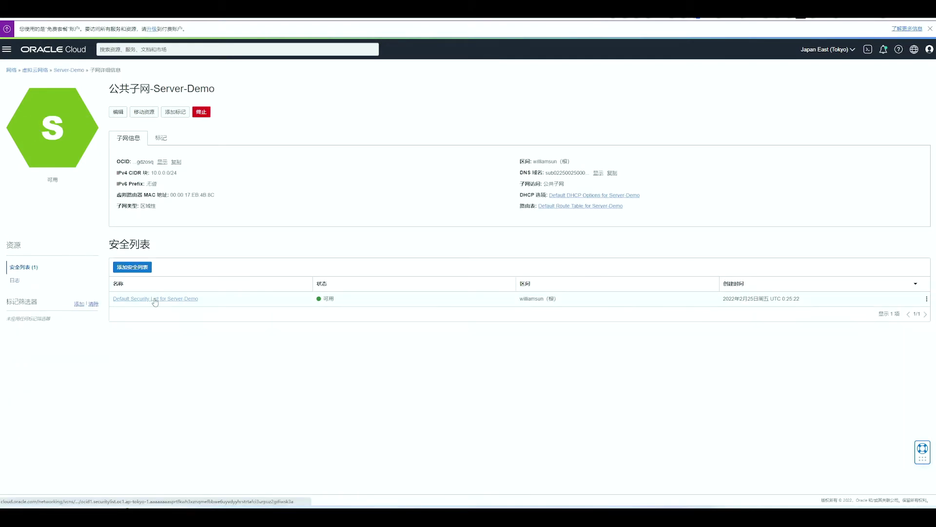
pyautogui.click(155, 299)
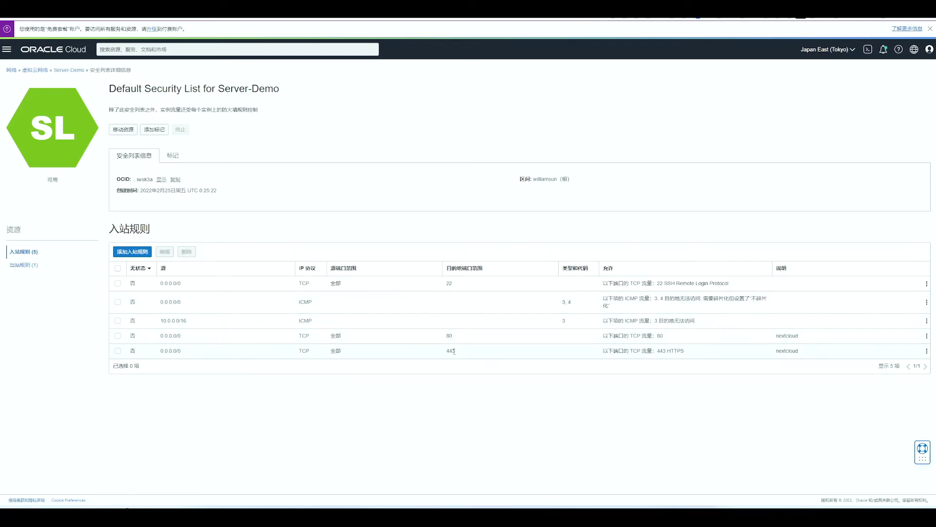
# Step: Fill in a new TCP ingress rule with source CIDR 0.0.0.0/0 and destination ports 80,443
pyautogui.click(132, 252)
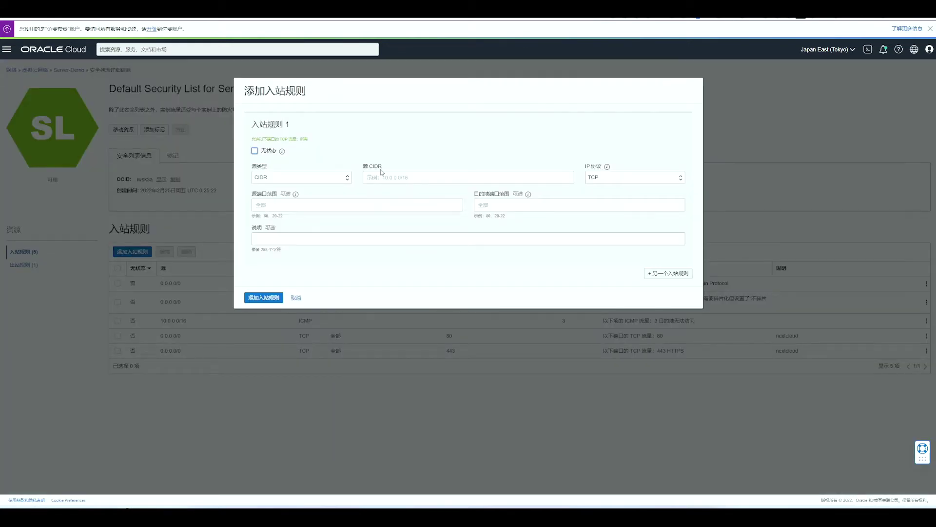
pyautogui.click(395, 177)
pyautogui.write('0')
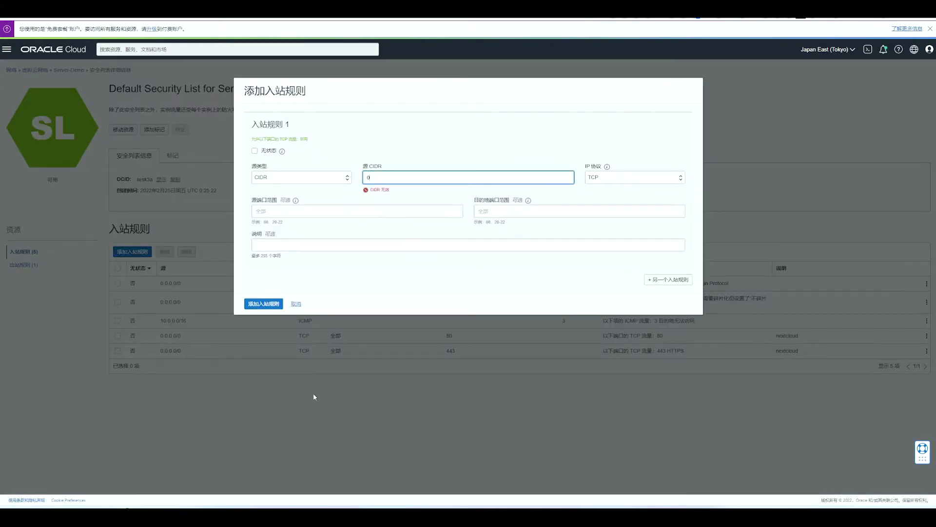
pyautogui.write('.0.0.0/0')
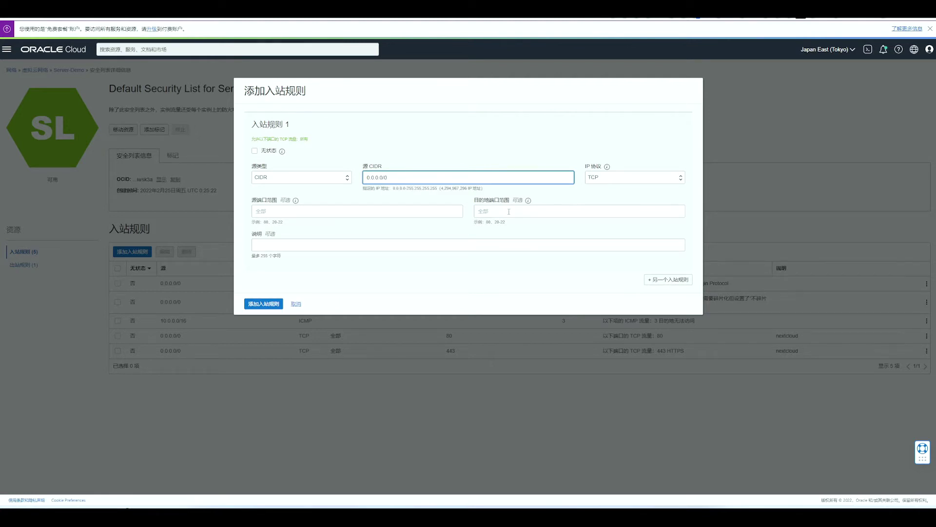
pyautogui.click(509, 212)
pyautogui.write('80,443')
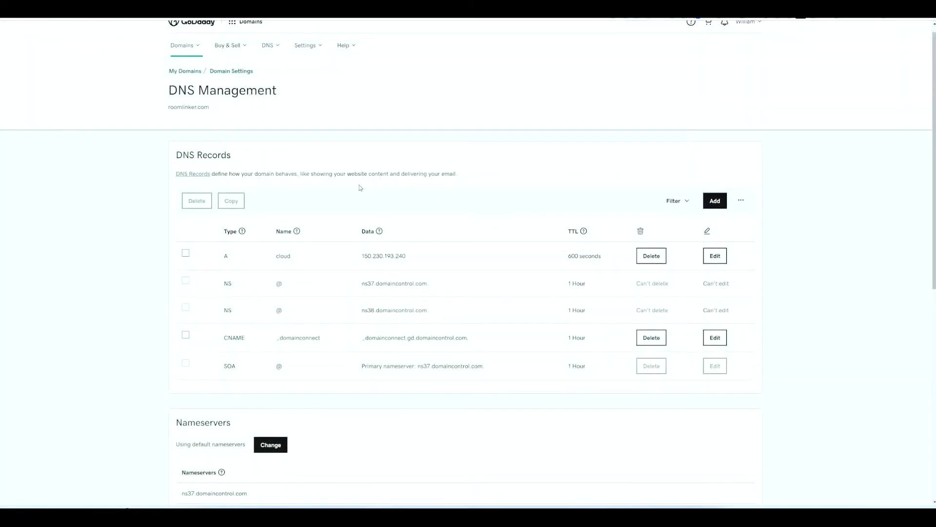
# Step: Add an A record named piwigo pointing to 158.101.140.11 in the roomlinker.com DNS records
pyautogui.scroll(-1, 360, 188)
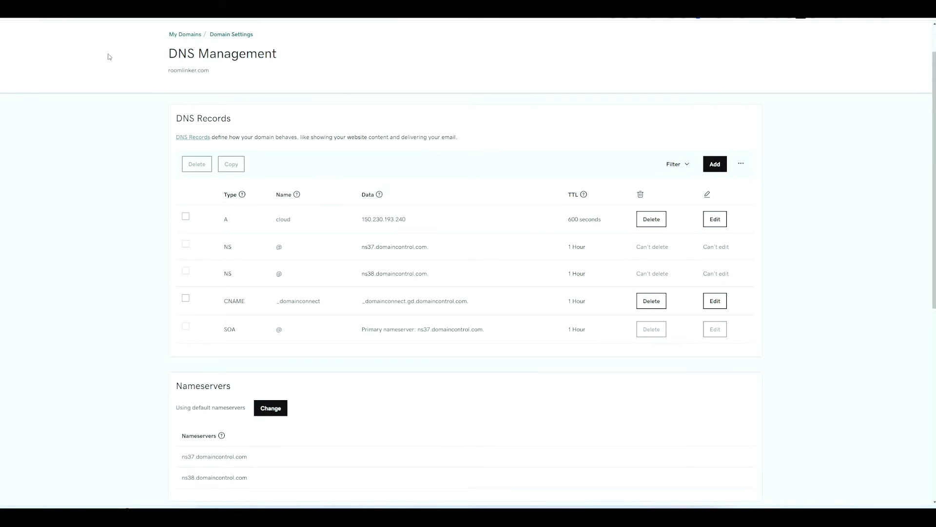
pyautogui.click(715, 166)
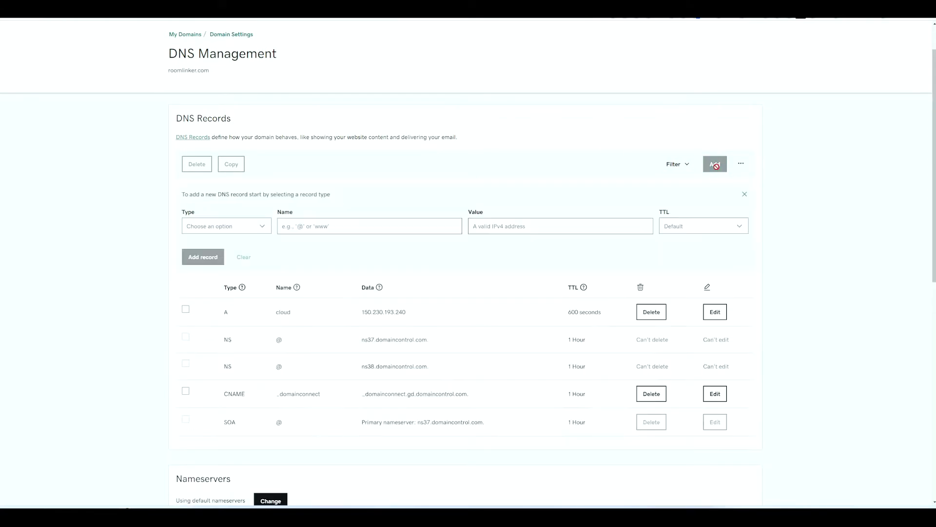
pyautogui.click(265, 230)
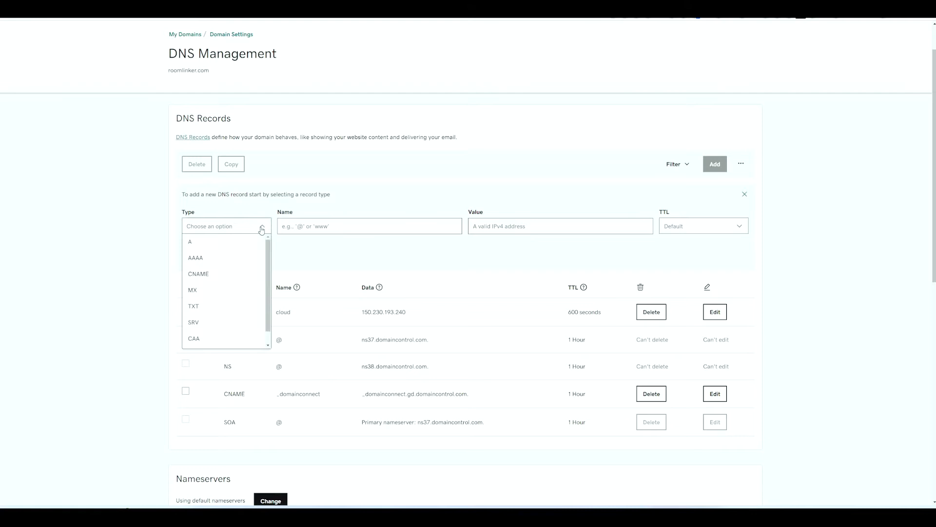
pyautogui.click(210, 245)
pyautogui.click(313, 224)
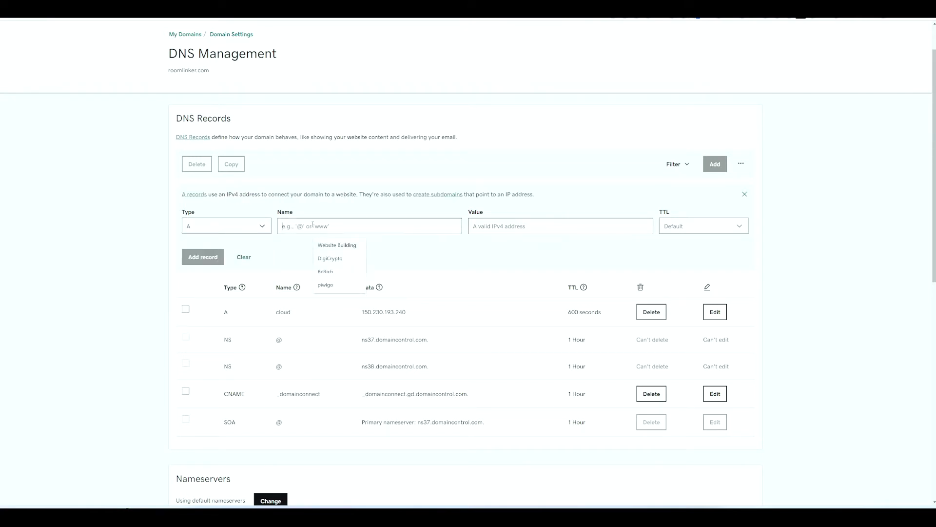
pyautogui.write('piwigo')
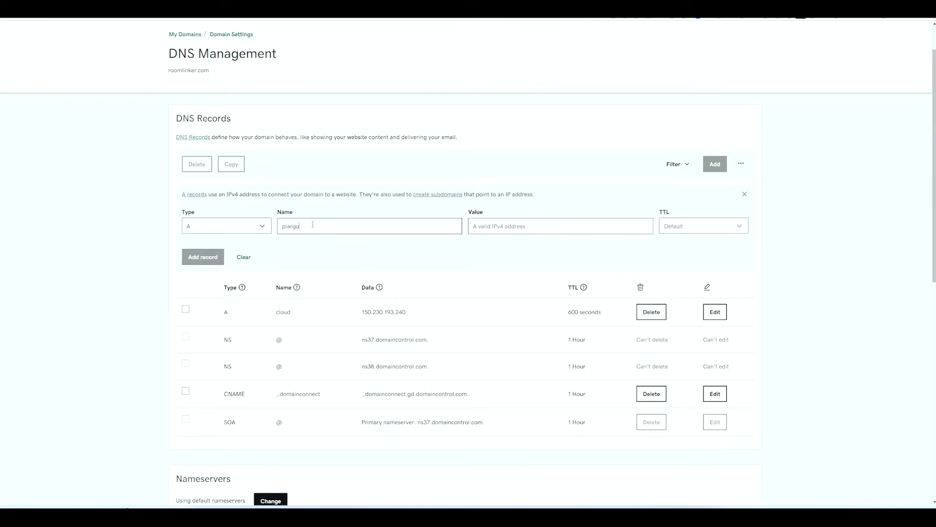
pyautogui.click(496, 226)
pyautogui.rightClick(496, 228)
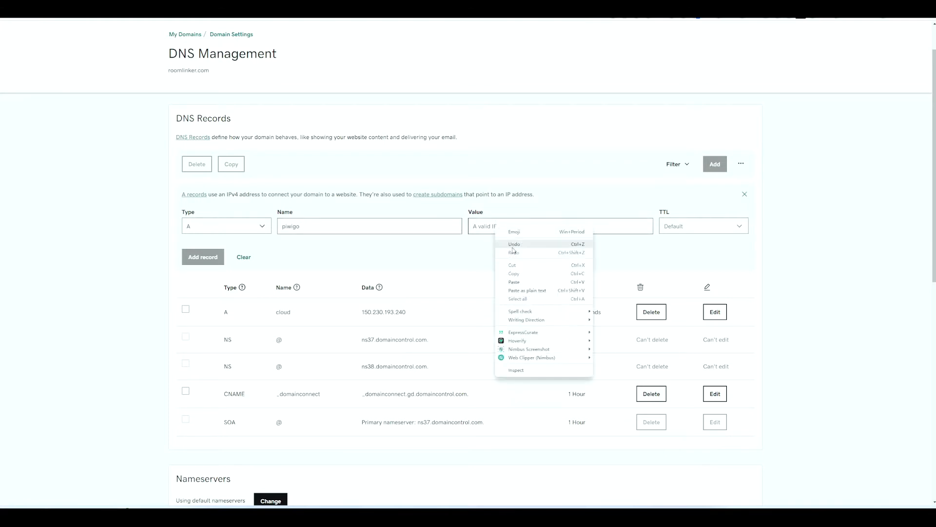
pyautogui.click(514, 281)
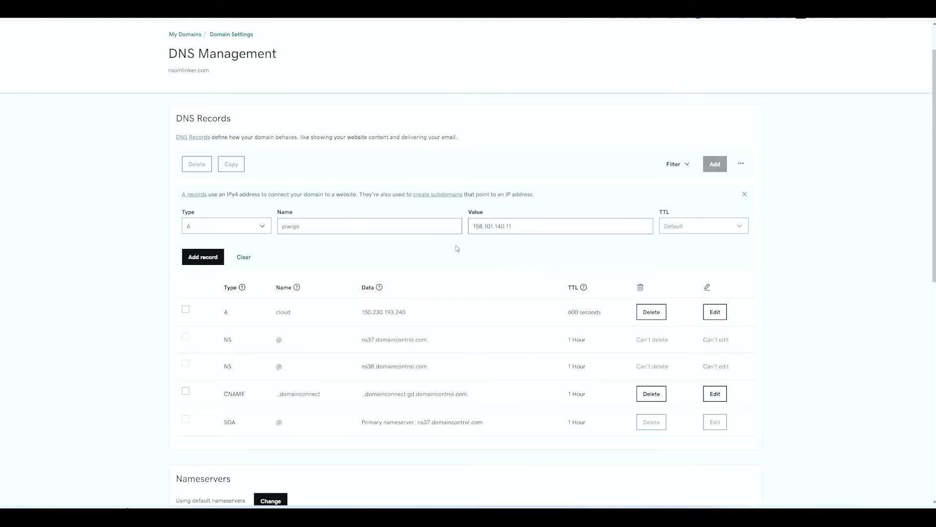
pyautogui.click(208, 258)
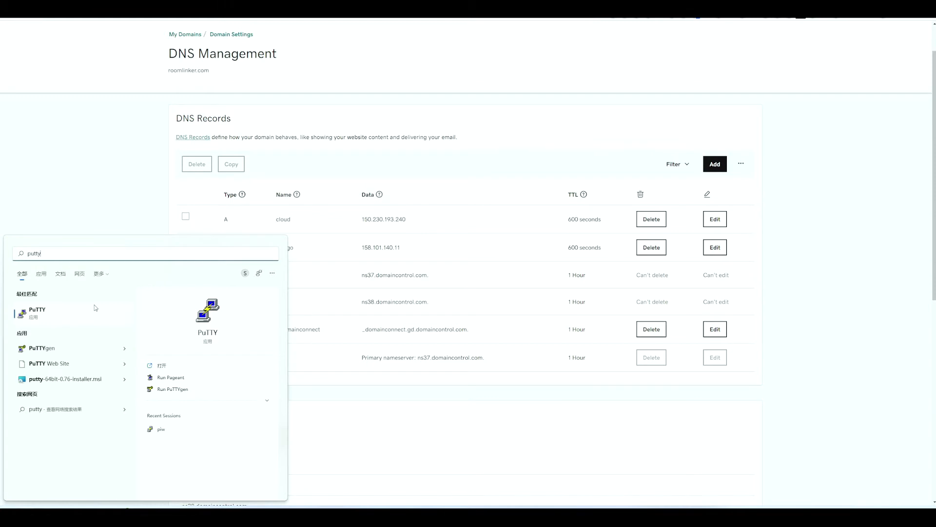
pyautogui.click(96, 308)
pyautogui.click(458, 221)
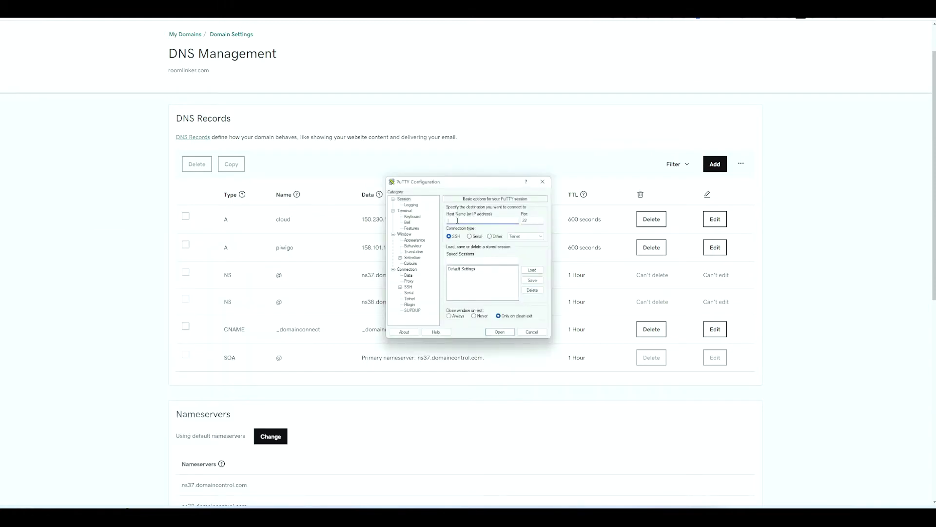
pyautogui.write('158.101.140.11')
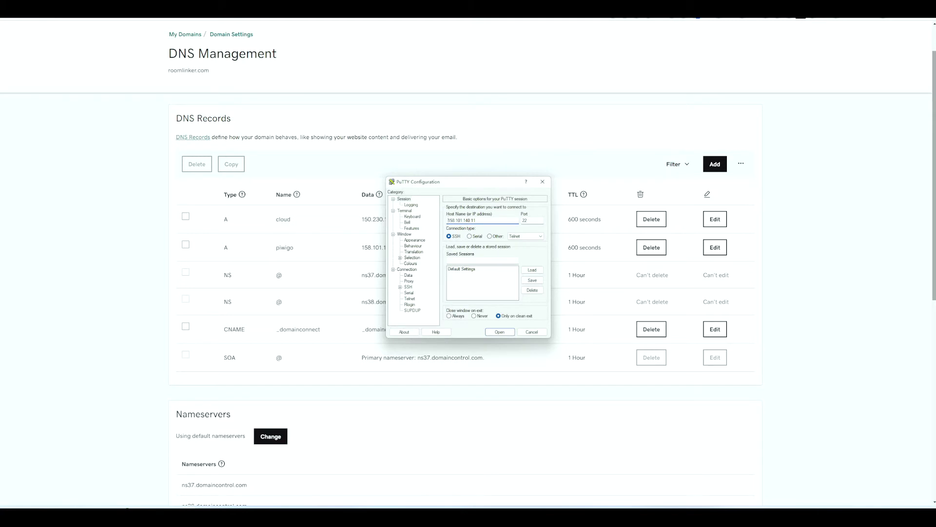
pyautogui.write('ubuntu@')
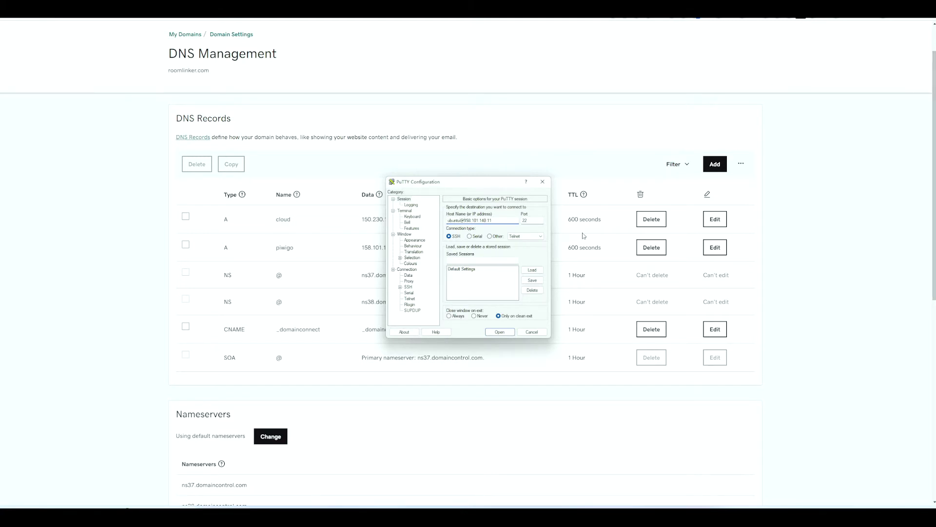
pyautogui.click(486, 259)
pyautogui.write('Piwigo')
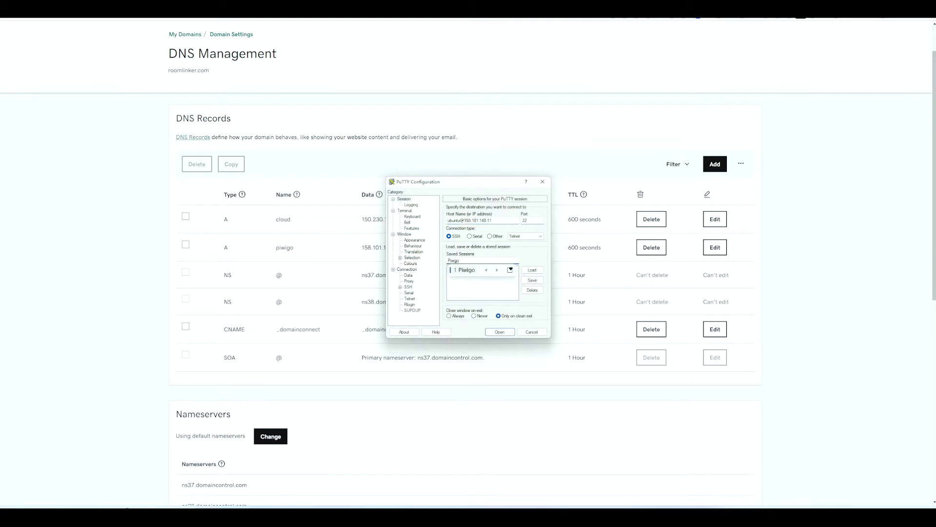
pyautogui.click(532, 280)
# Step: Set piwigo.ppk from D:\OracleCloud\Key as the private key file for the session's SSH authentication
pyautogui.click(408, 286)
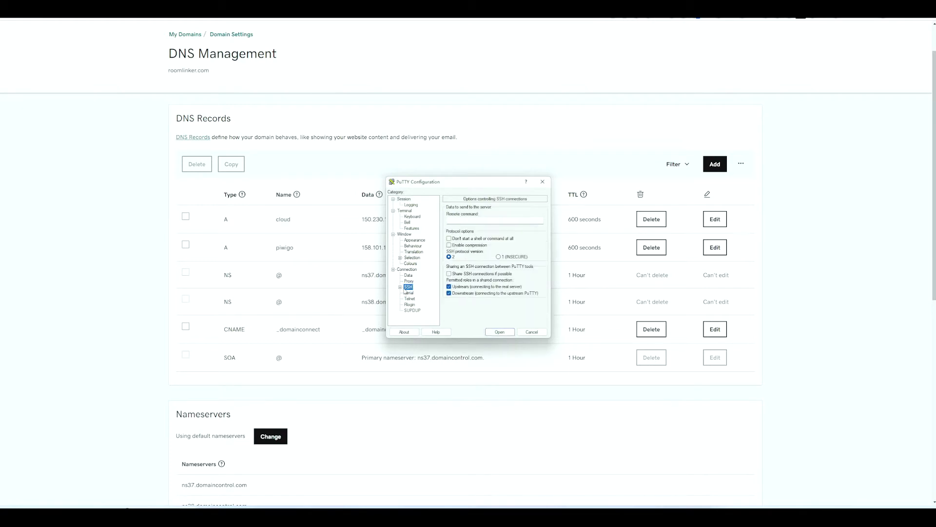
pyautogui.click(400, 287)
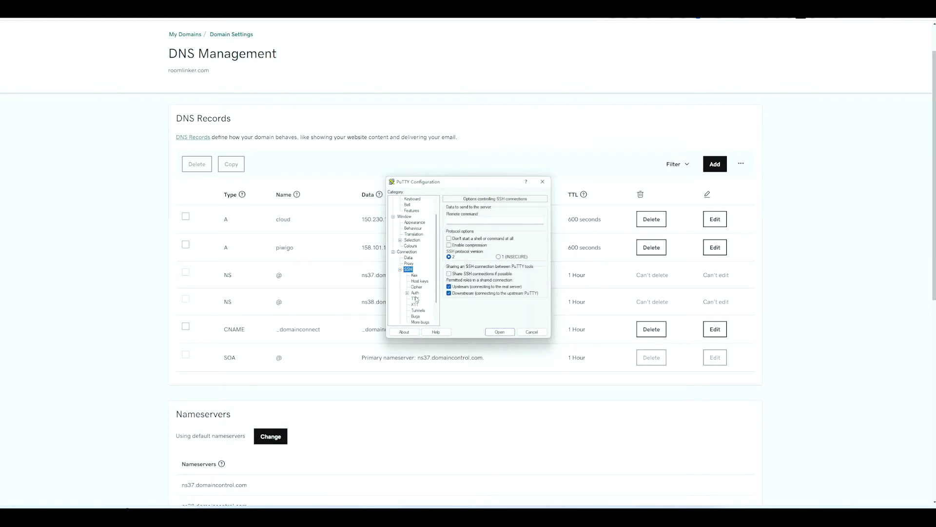
pyautogui.click(415, 293)
pyautogui.click(533, 290)
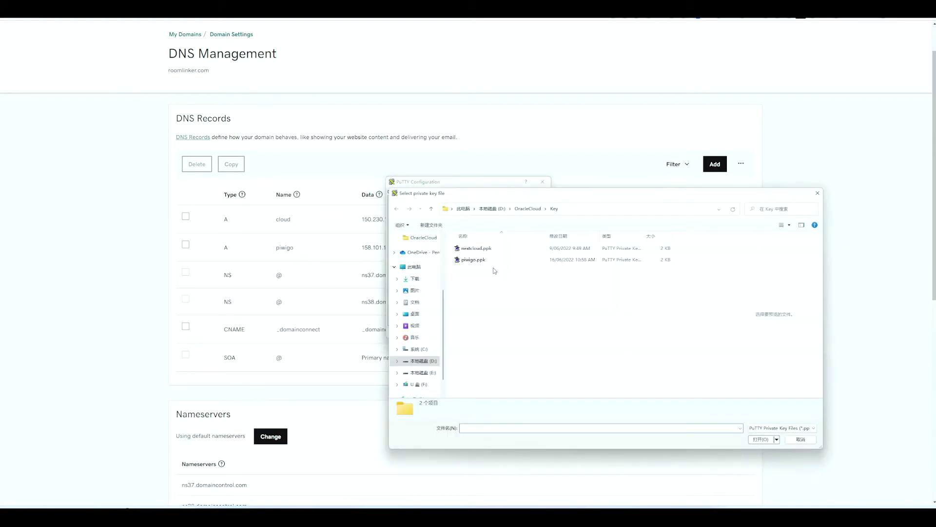
pyautogui.click(485, 262)
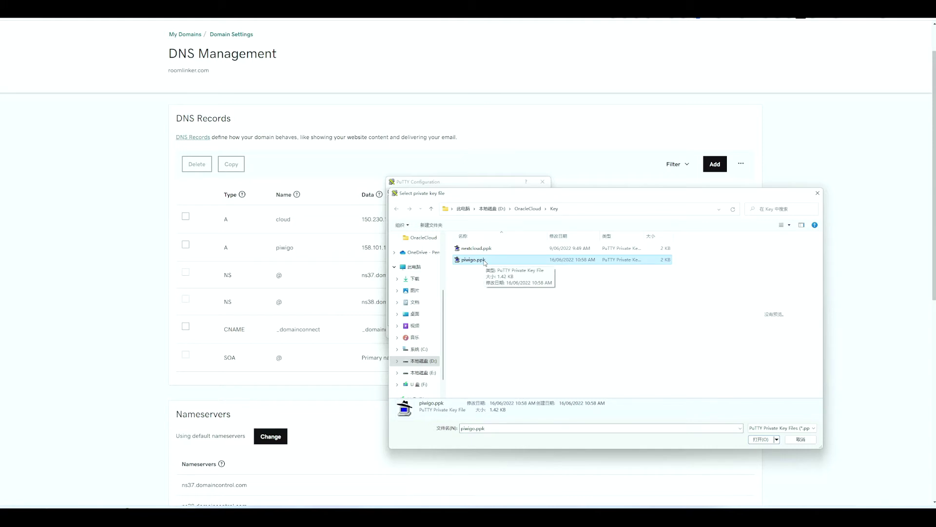
pyautogui.click(758, 439)
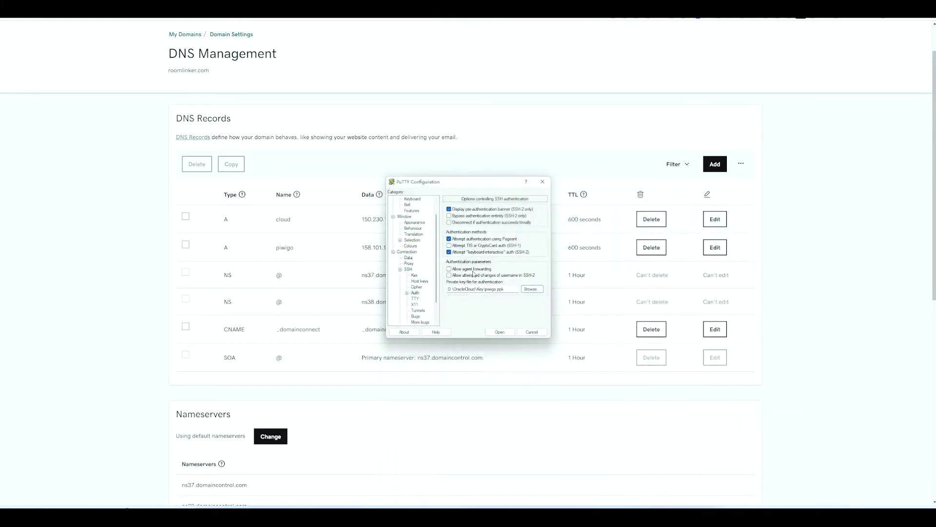
# Step: Save the current settings over the stored Piwigo session and connect to the server
pyautogui.scroll(1, 424, 237)
pyautogui.click(405, 199)
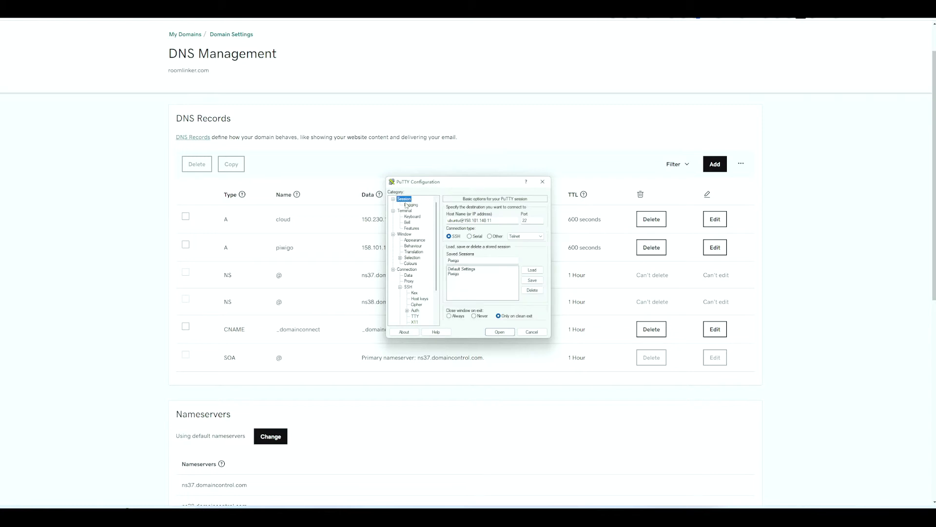
pyautogui.click(458, 275)
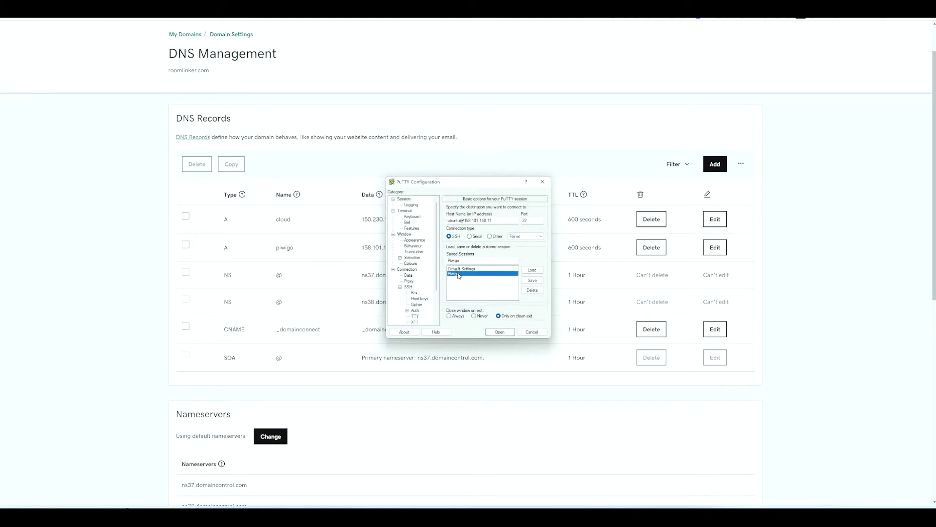
pyautogui.click(532, 280)
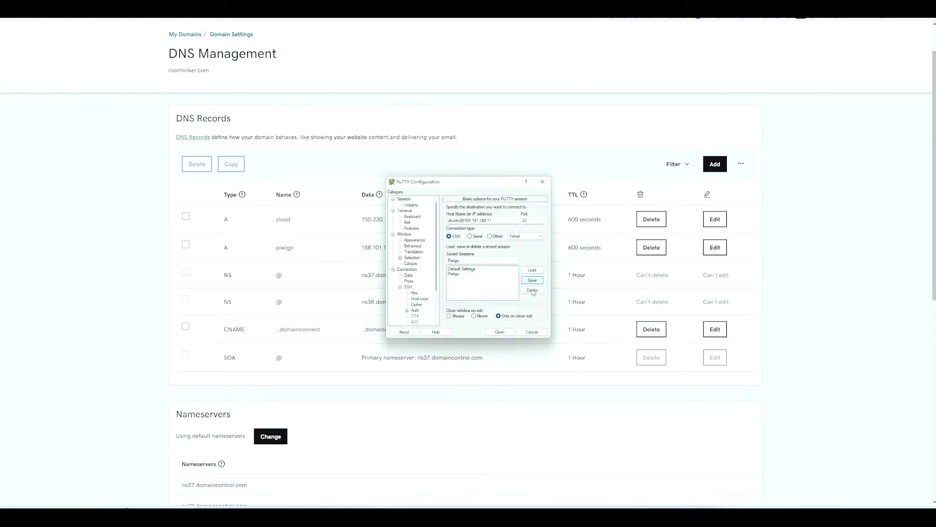
pyautogui.click(499, 332)
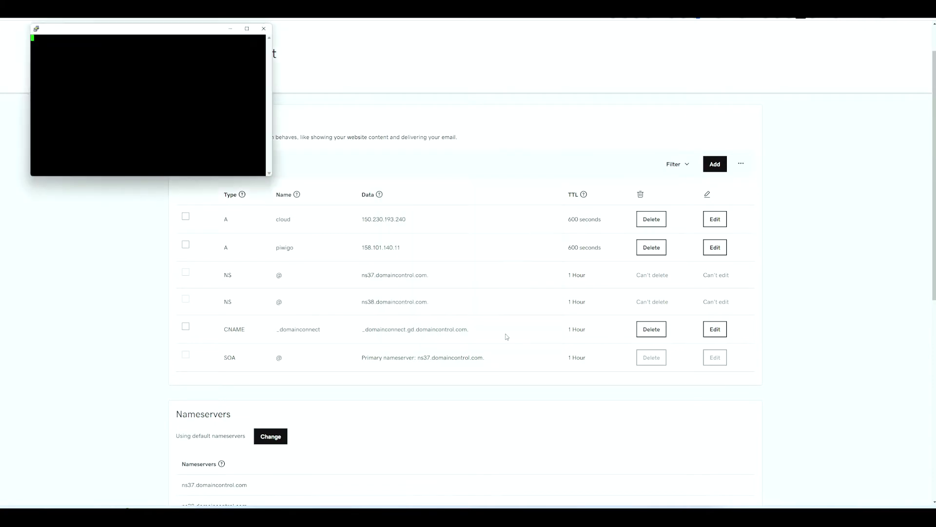
pyautogui.click(165, 156)
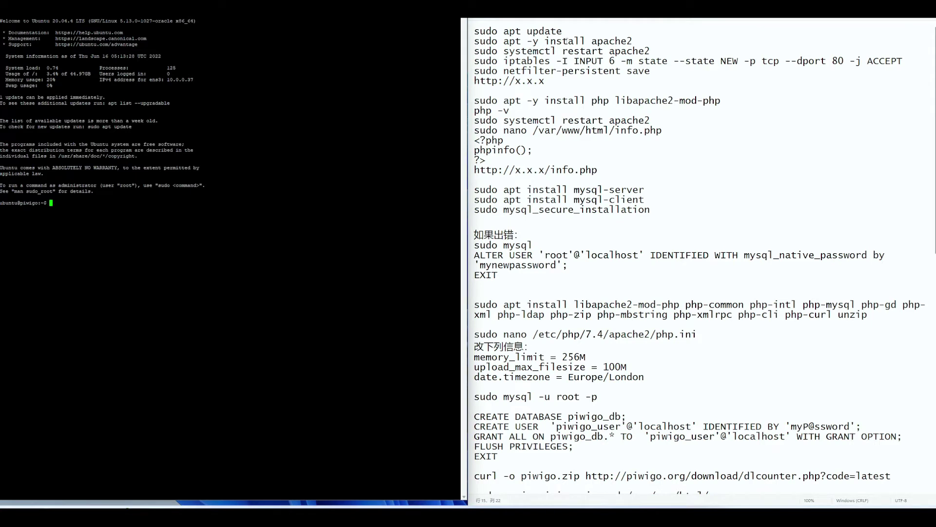
# Step: Copy sudo apt update from the notes and run it in the server terminal
pyautogui.moveTo(475, 31); pyautogui.dragTo(562, 31)
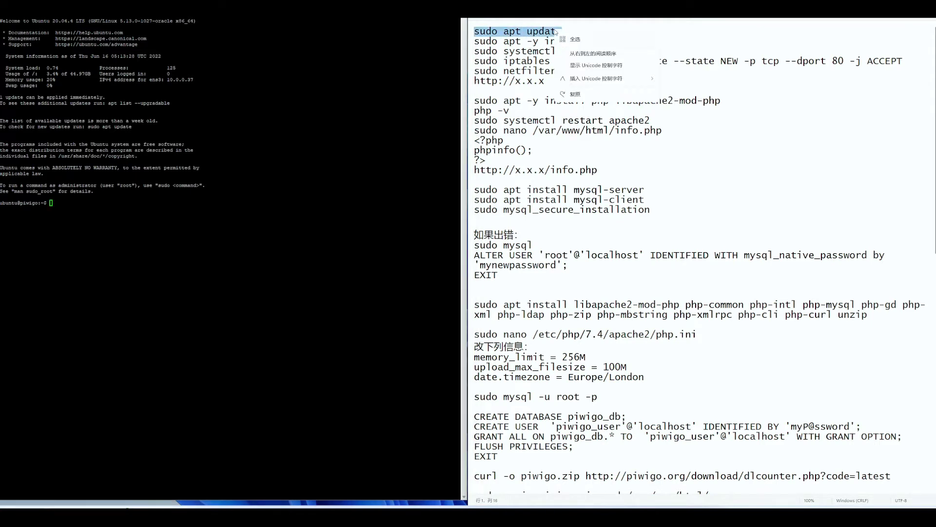
pyautogui.rightClick(555, 35)
pyautogui.click(578, 68)
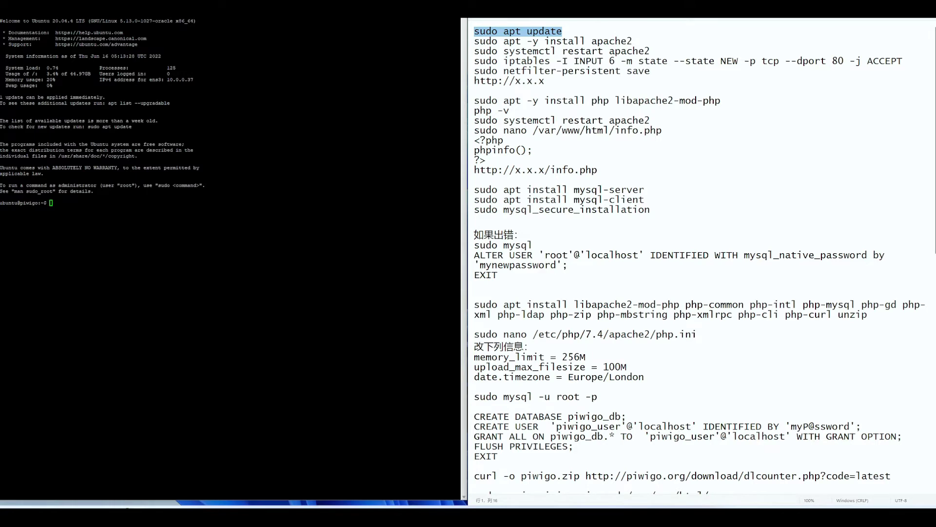
pyautogui.rightClick(146, 203)
pyautogui.press('Return')
# Step: Install Apache on the server by running sudo apt -y install apache2 from the notes
pyautogui.click(475, 41)
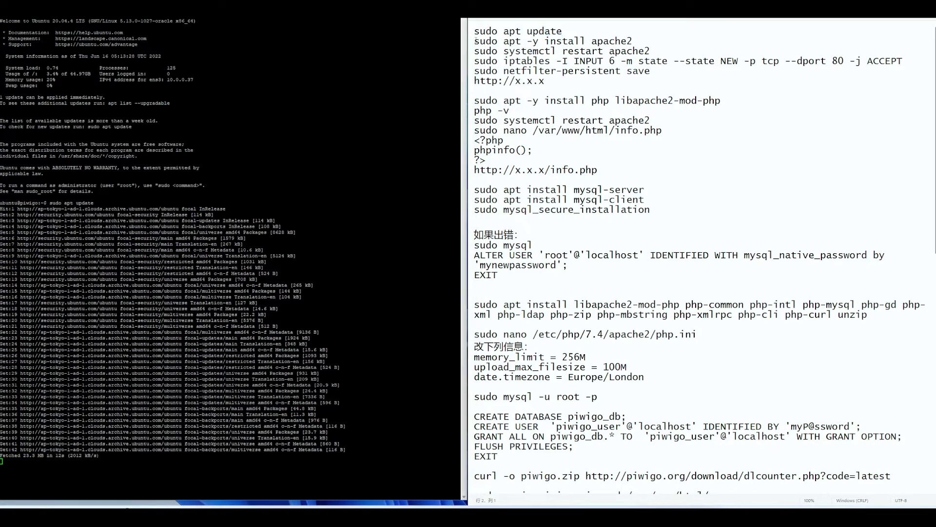
pyautogui.moveTo(475, 41); pyautogui.dragTo(650, 51)
pyautogui.rightClick(629, 42)
pyautogui.click(653, 78)
pyautogui.rightClick(195, 439)
pyautogui.press('Return')
# Step: Restart the web server by running sudo systemctl restart apache2 in the terminal
pyautogui.rightClick(648, 53)
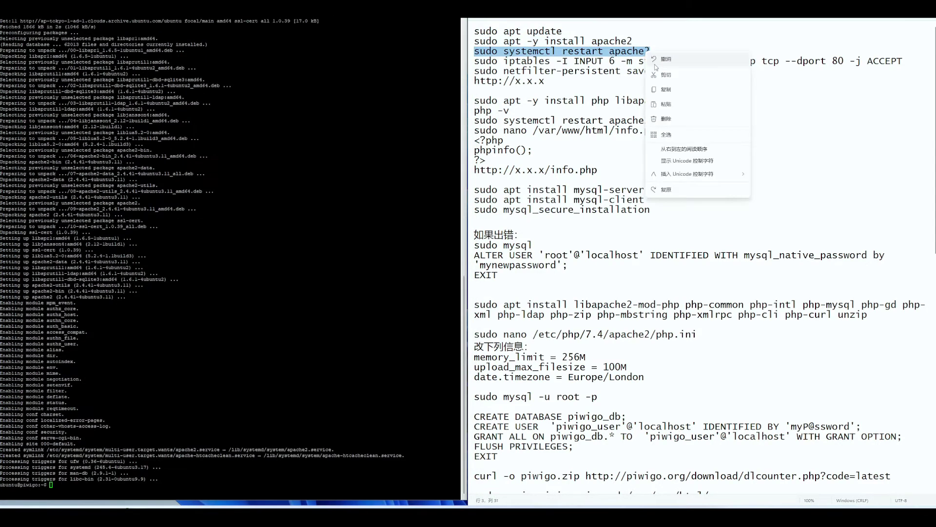
pyautogui.click(668, 89)
pyautogui.press('shift+Insert')
pyautogui.press('Return')
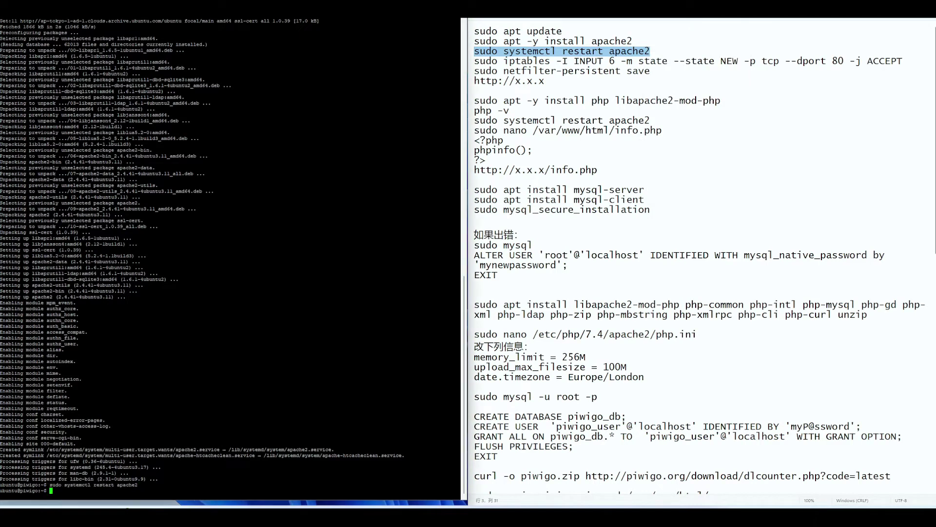
# Step: Allow web traffic by running sudo iptables -I INPUT 6 -m state --state NEW -p tcp --dport 80 -j ACCEPT
pyautogui.moveTo(475, 61); pyautogui.dragTo(902, 61)
pyautogui.rightClick(885, 61)
pyautogui.click(816, 102)
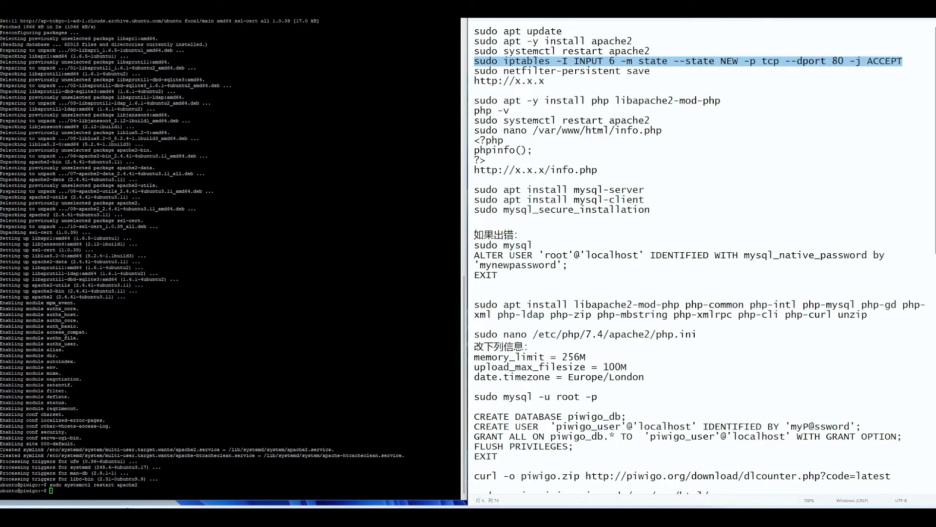
pyautogui.hotkey('alt', 'Tab')
pyautogui.press('shift+Insert')
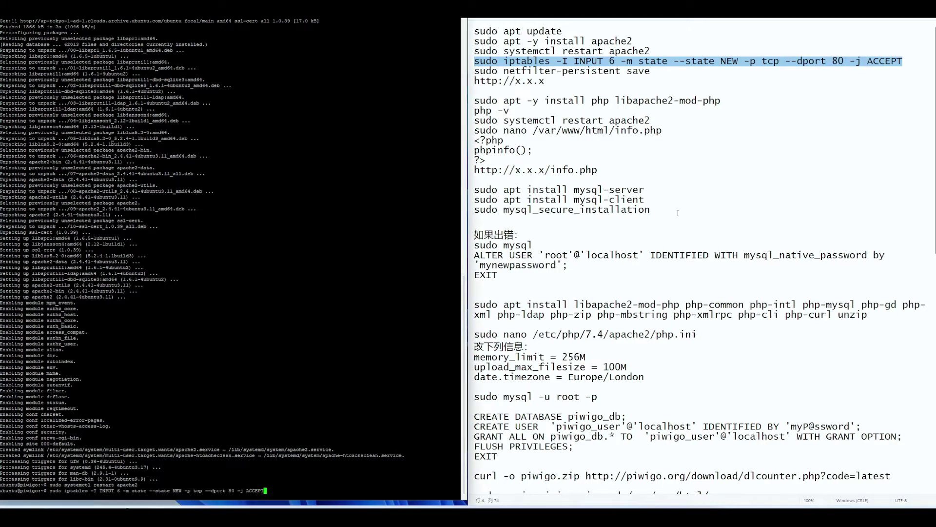
pyautogui.press('Return')
# Step: Make the firewall rules persistent by running sudo netfilter-persistent save
pyautogui.moveTo(475, 71); pyautogui.dragTo(649, 72)
pyautogui.rightClick(649, 74)
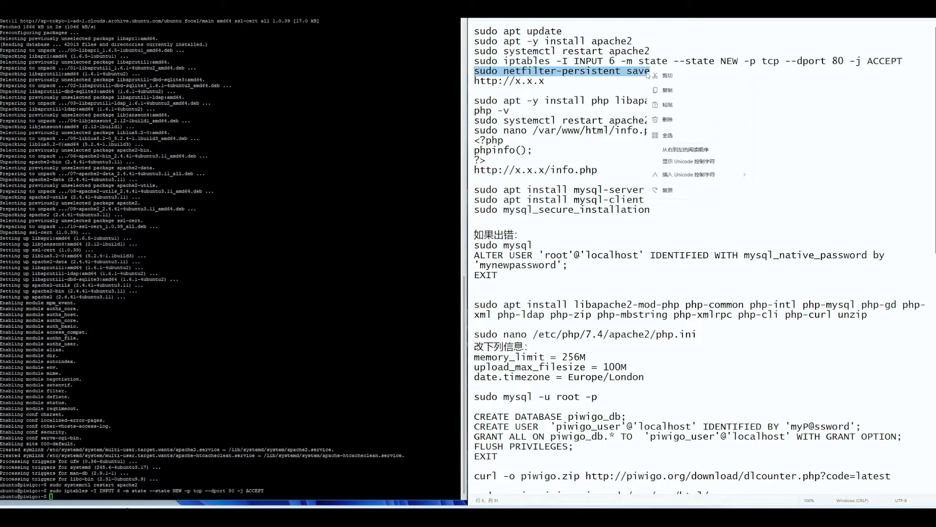
pyautogui.click(667, 90)
pyautogui.hotkey('alt', 'Tab')
pyautogui.press('shift+Insert')
pyautogui.press('Return')
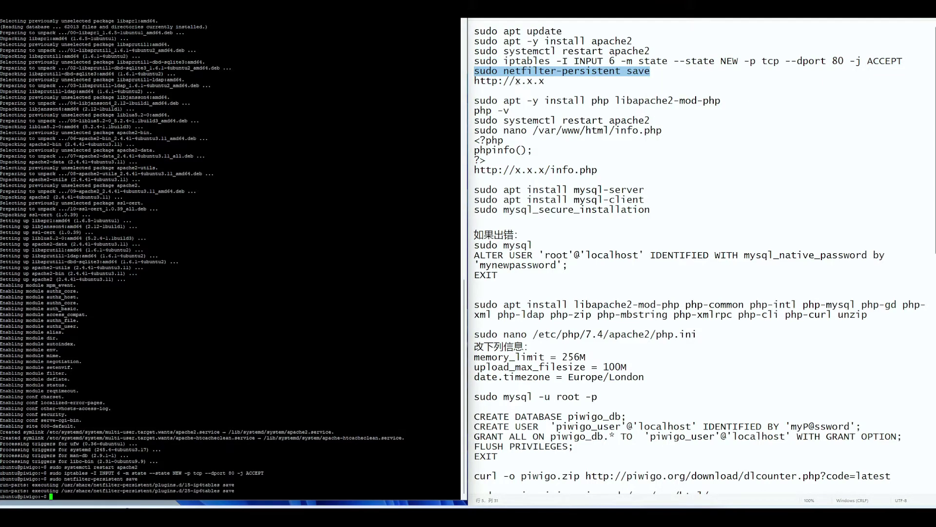
# Step: Switch to the browser and load the server's HTTP address to check the web server
pyautogui.click(561, 83)
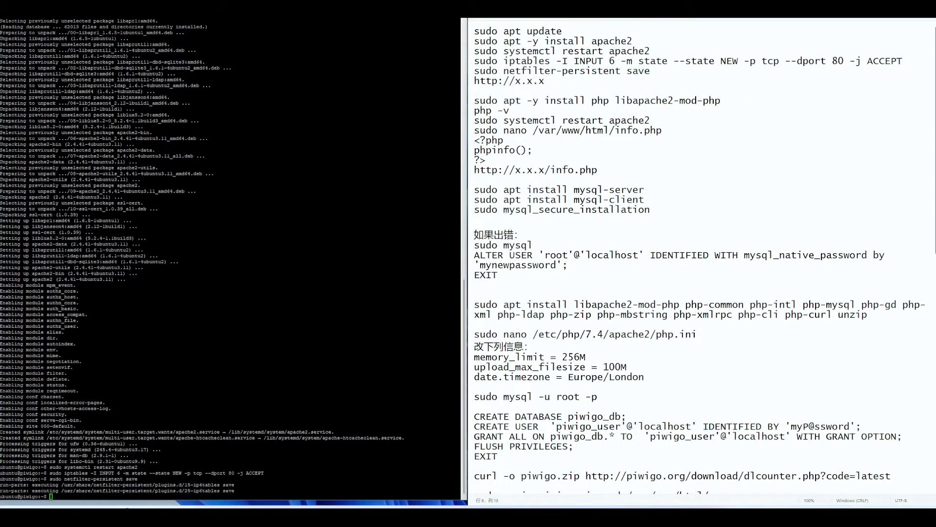
pyautogui.hotkey('alt', 'Tab')
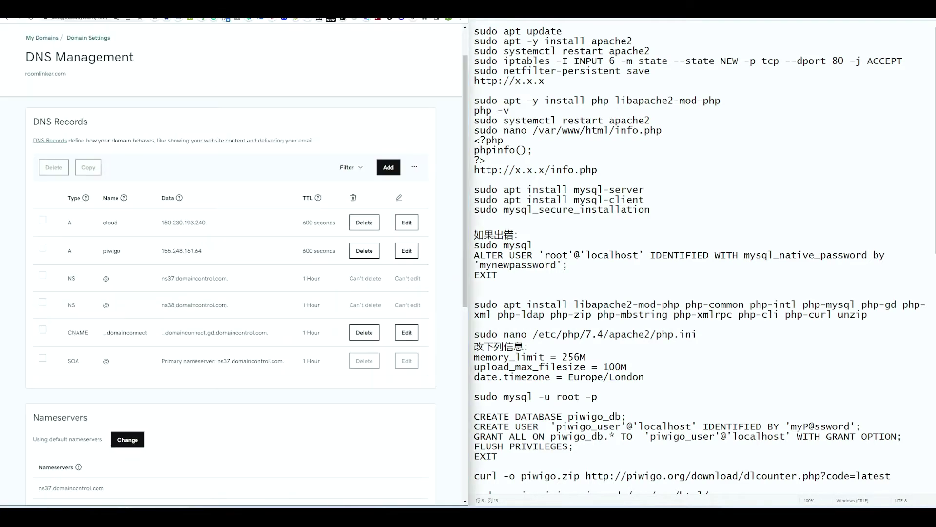
pyautogui.press('Return')
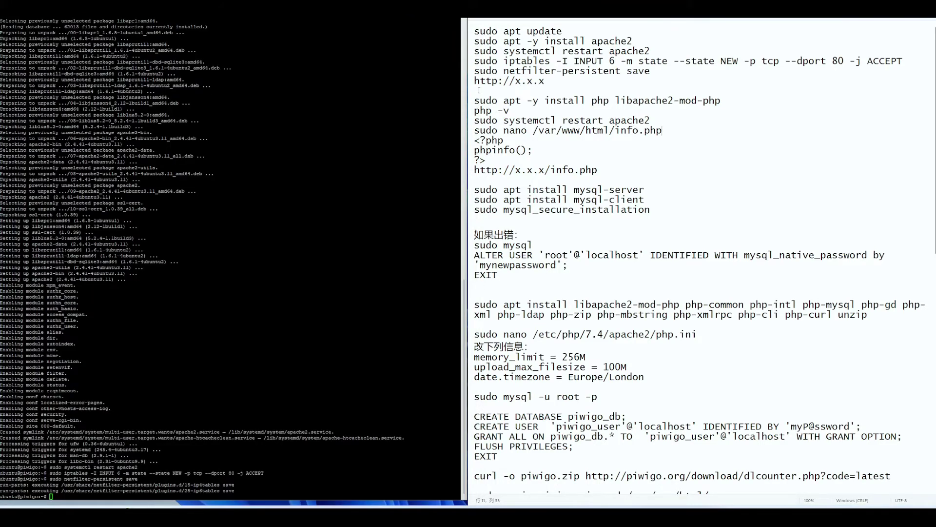
# Step: Install PHP and its Apache module with sudo apt -y install php libapache2-mod-php from the notes
pyautogui.moveTo(474, 100); pyautogui.dragTo(721, 101)
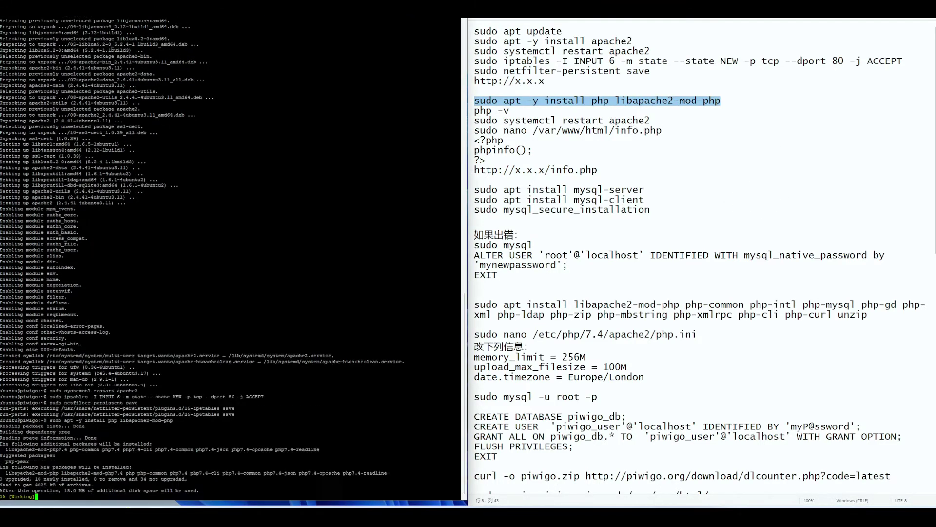
# Step: Check the installed PHP version by running php -v from the notes in the terminal
pyautogui.moveTo(474, 110); pyautogui.dragTo(509, 111)
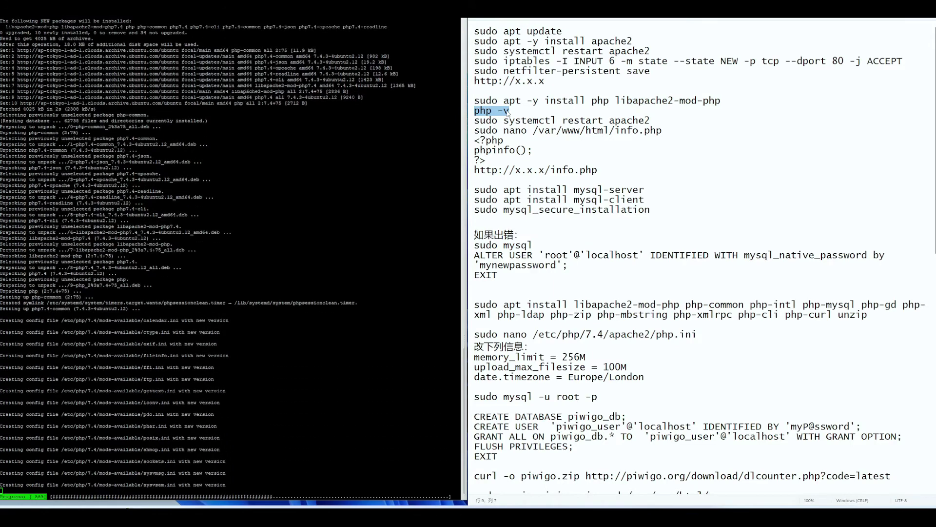
pyautogui.rightClick(507, 112)
pyautogui.click(492, 141)
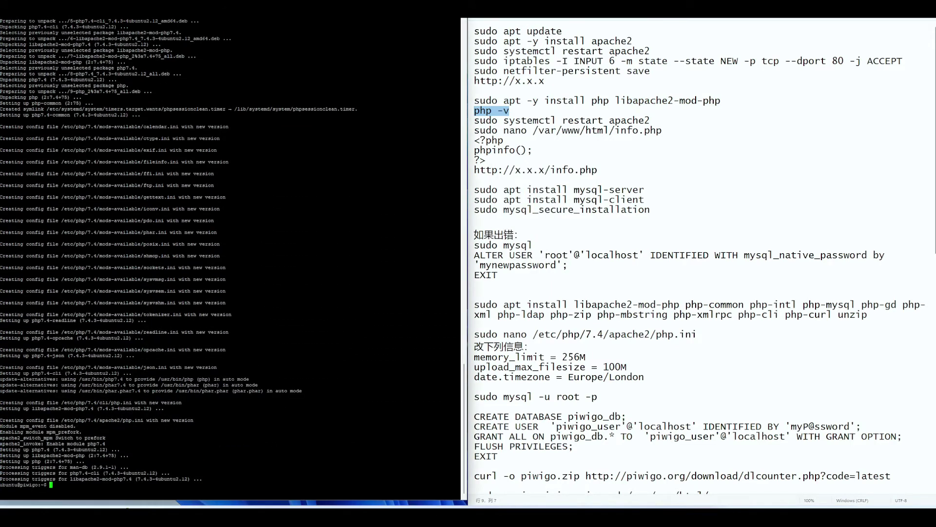
pyautogui.hotkey('ctrl', 'v')
pyautogui.press('Return')
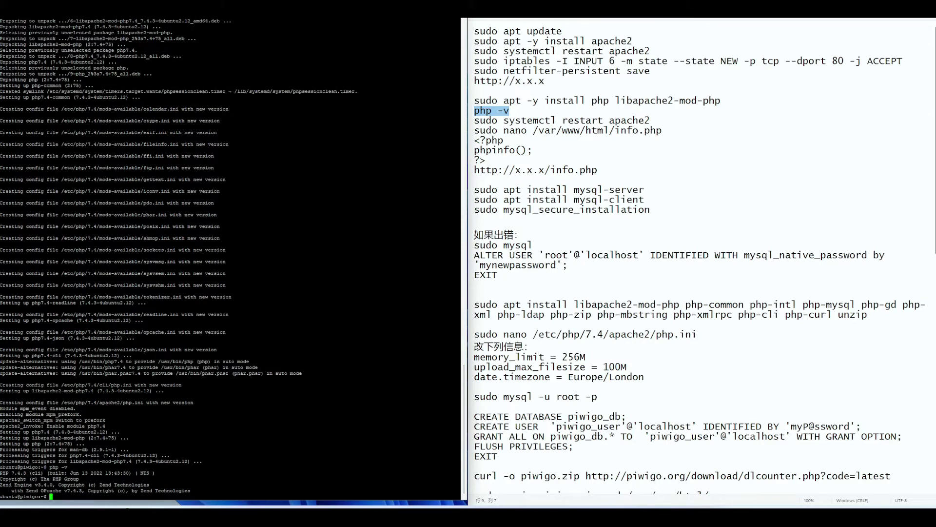
# Step: Restart the web server by running sudo systemctl restart apache2 from the notes
pyautogui.click(498, 119)
pyautogui.keyDown('shift'); pyautogui.click(650, 120); pyautogui.keyUp('shift')
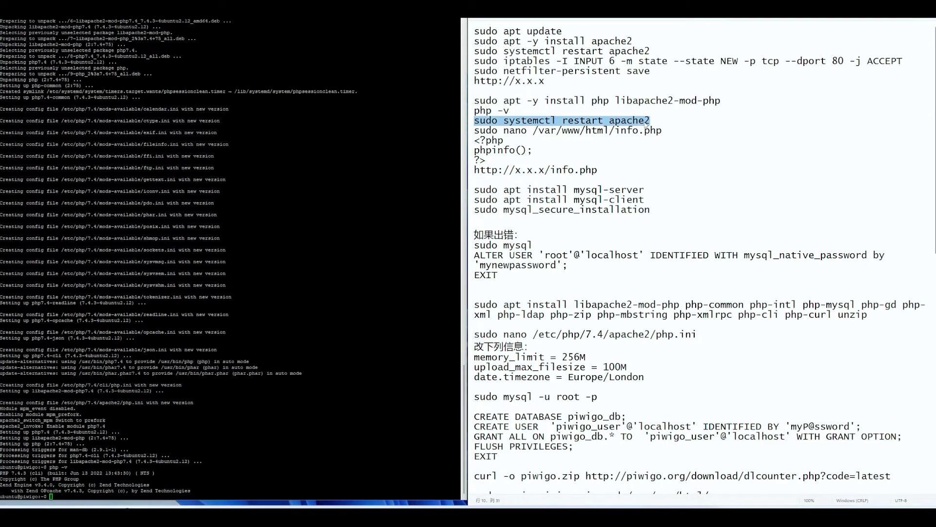
pyautogui.rightClick(646, 123)
pyautogui.click(666, 160)
pyautogui.rightClick(293, 438)
pyautogui.press('Return')
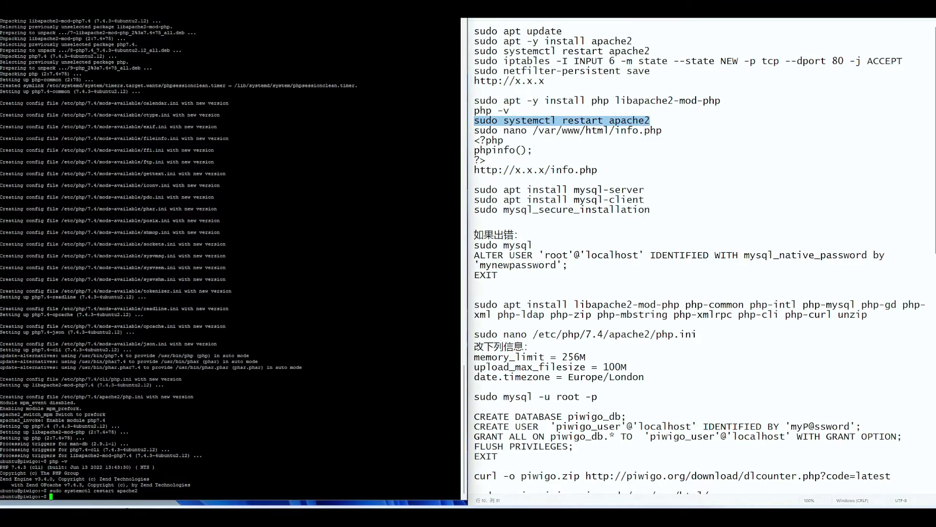
# Step: Create /var/www/html/info.php with sudo nano, insert the three-line phpinfo(); script from the notes, and save and close the file
pyautogui.moveTo(474, 130); pyautogui.dragTo(661, 131)
pyautogui.rightClick(658, 132)
pyautogui.click(678, 134)
pyautogui.rightClick(292, 438)
pyautogui.press('Return')
pyautogui.moveTo(474, 140); pyautogui.dragTo(486, 160)
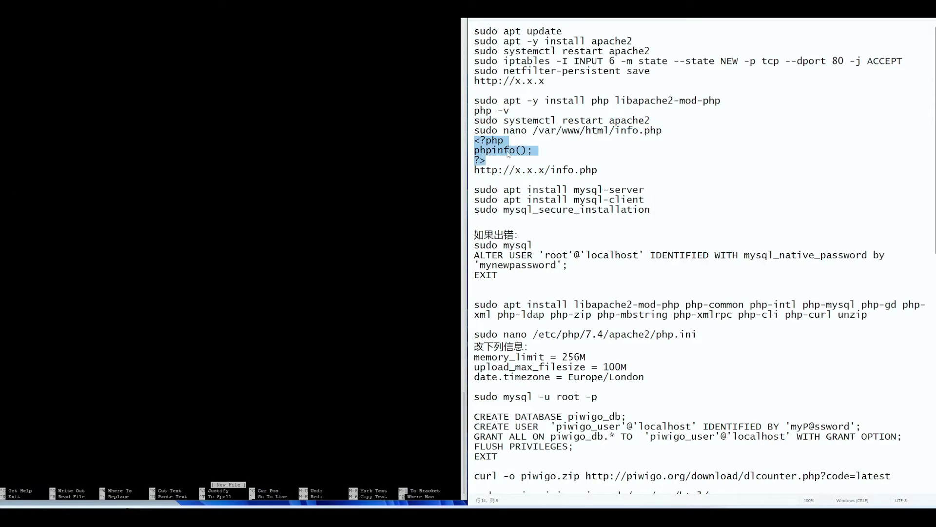
pyautogui.rightClick(508, 152)
pyautogui.click(534, 189)
pyautogui.hotkey('ctrl', 'x')
# Step: Switch to the browser and load info.php at the server's address to check that PHP works
pyautogui.click(619, 166)
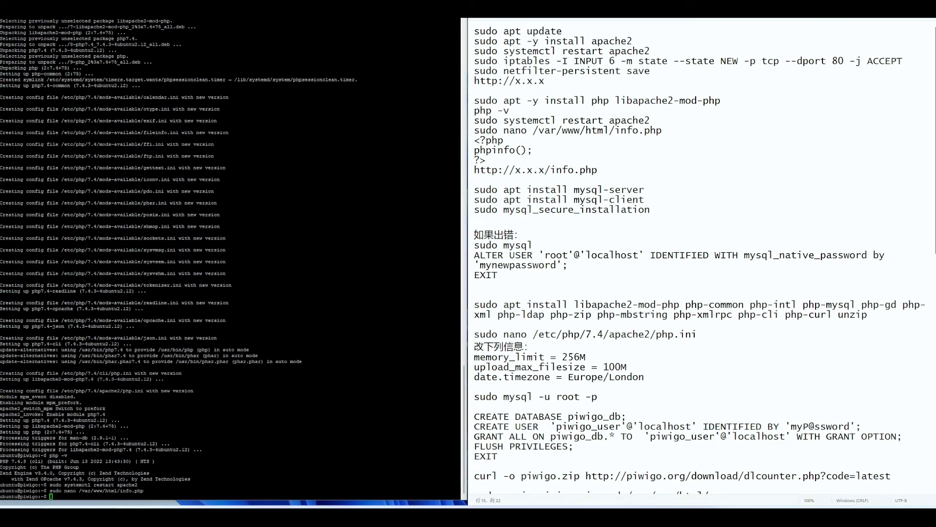
pyautogui.hotkey('alt', 'Tab')
pyautogui.click(126, 18)
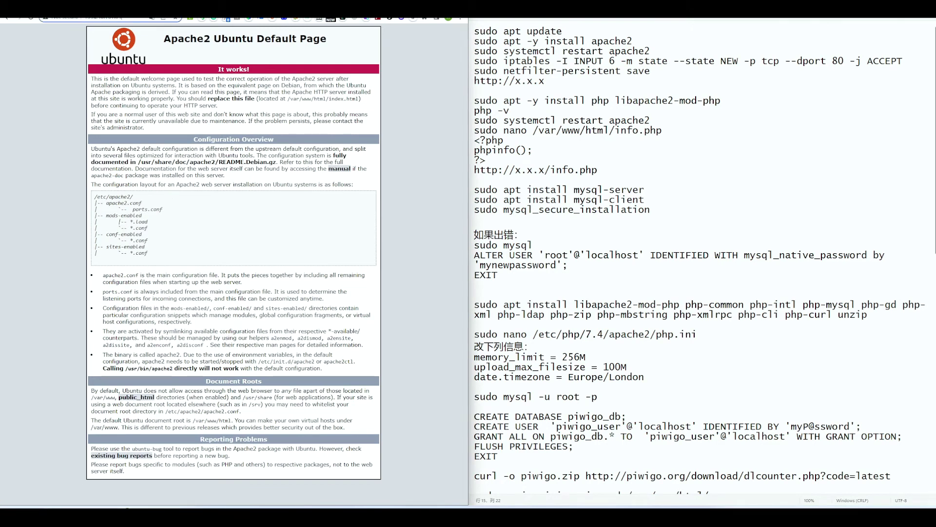
pyautogui.write('info.')
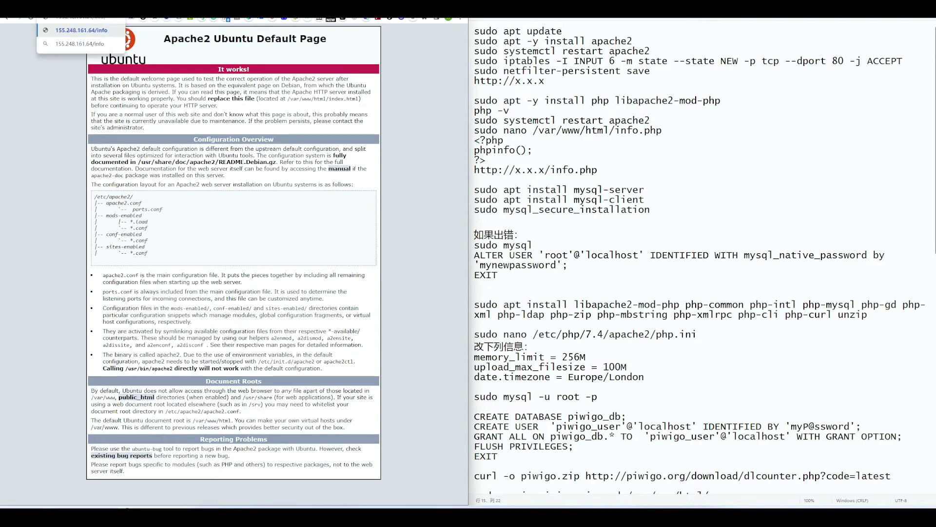
pyautogui.press('BackSpace')
pyautogui.write('info.php')
pyautogui.press('Return')
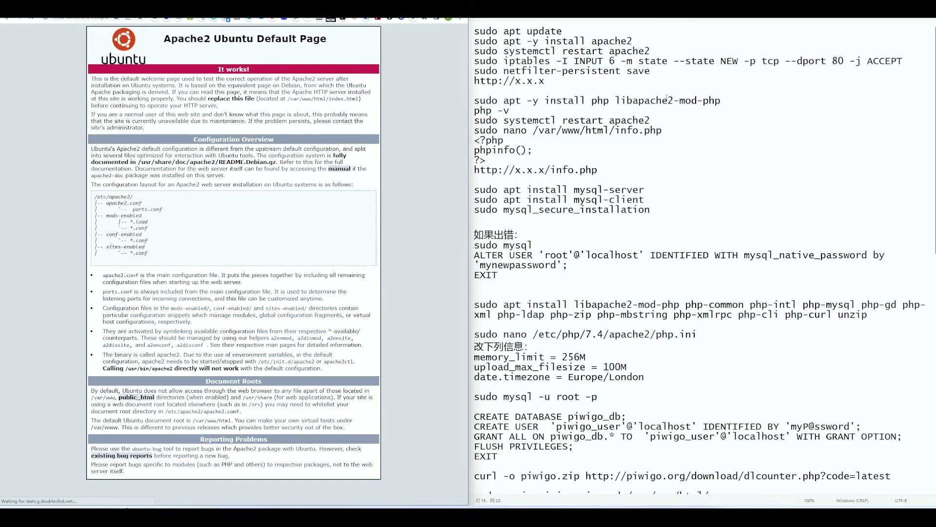